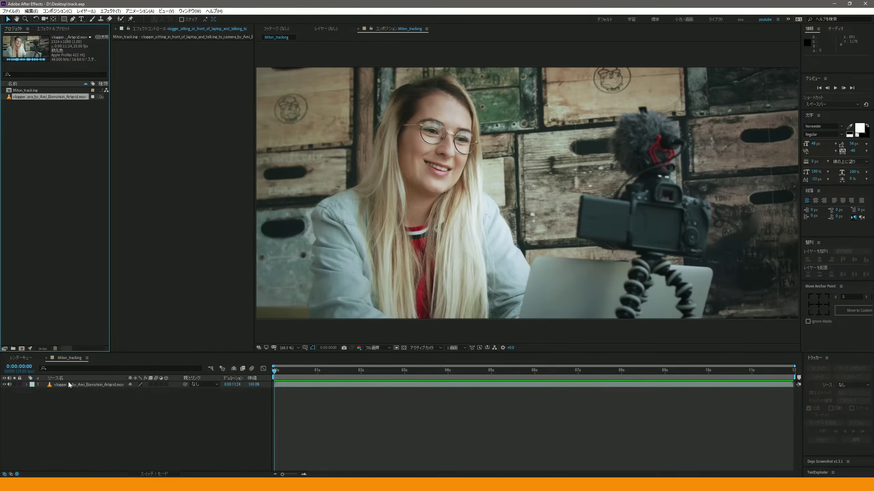
- Select the vlogger clip layer and preview it from the first frame
click(88, 385)
mouse_move(274, 370)
mouse_down()
mouse_move(753, 371)
mouse_move(253, 392)
mouse_up()
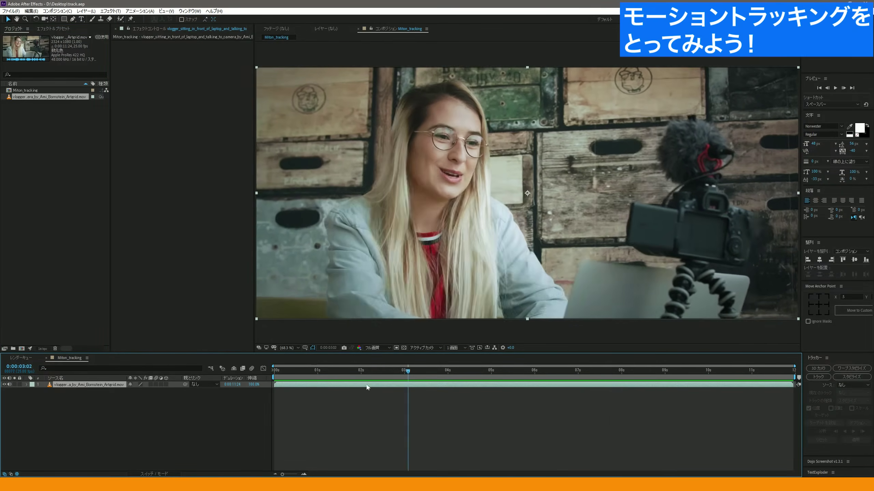
click(87, 398)
click(285, 384)
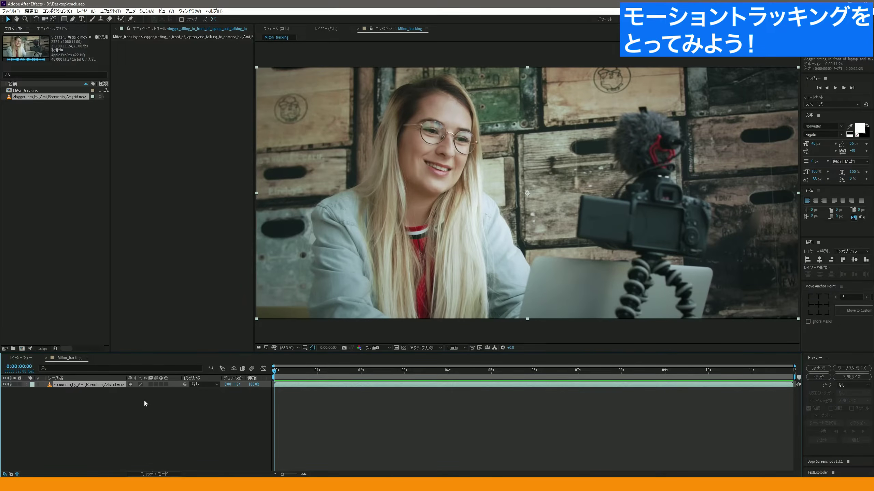
click(109, 413)
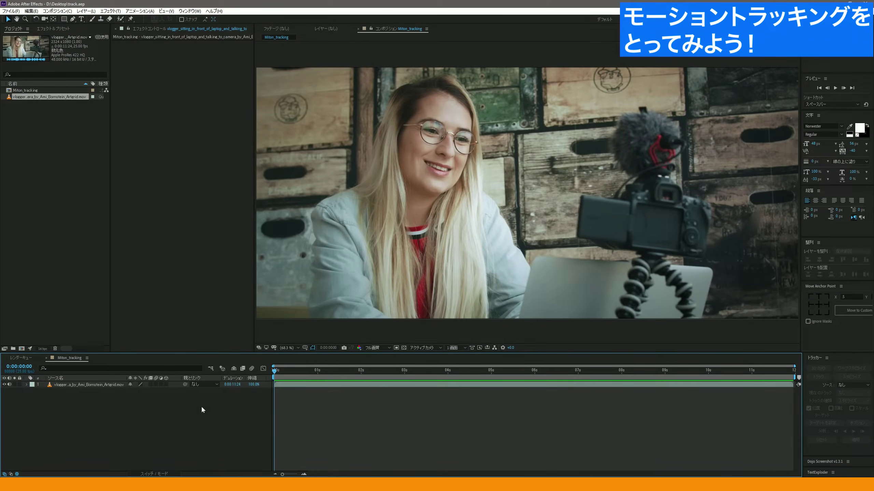
click(86, 384)
click(547, 371)
drag(577, 370, 275, 370)
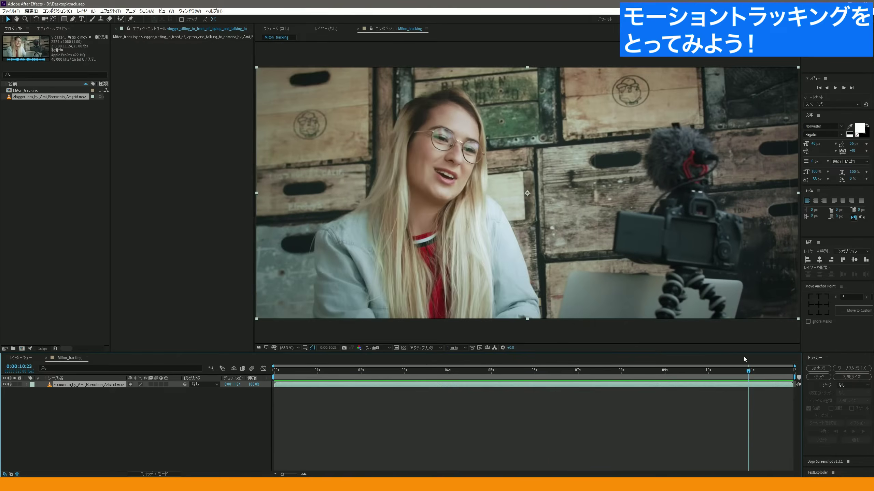
click(311, 380)
key(space)
key(space)
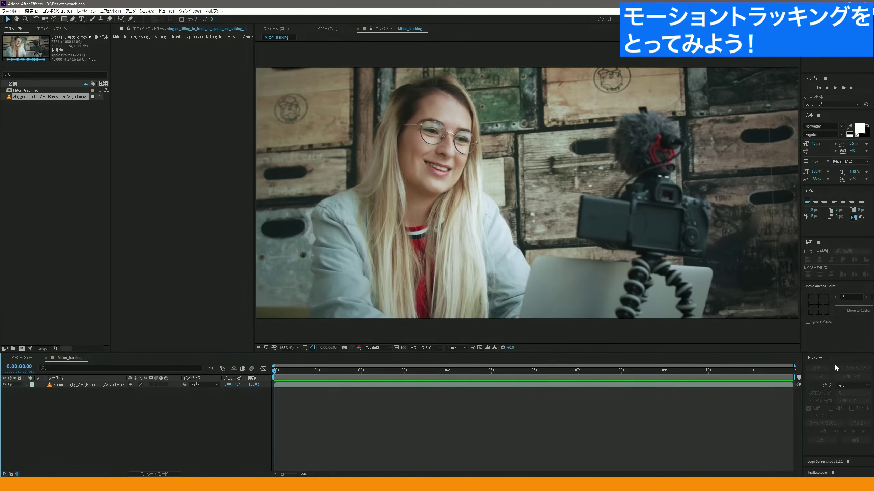
- Hide and re-show the Tracker panel from the panel list, then reselect the vlogger clip layer
click(843, 364)
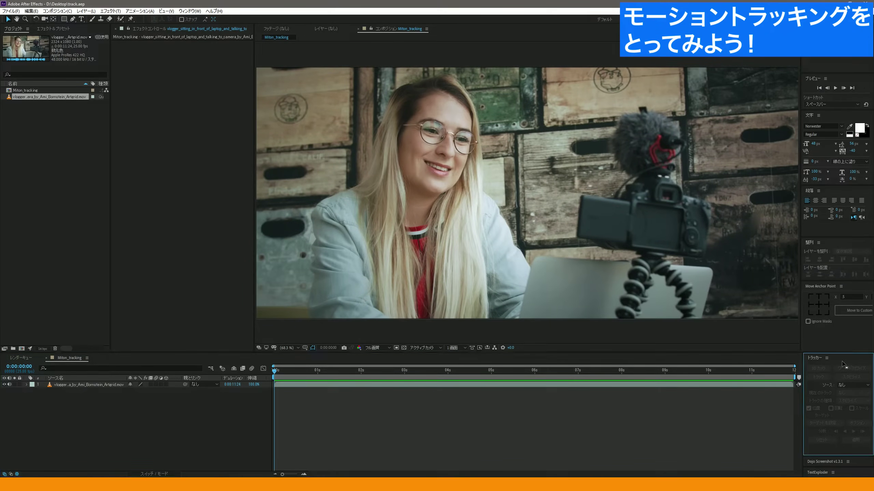
click(80, 385)
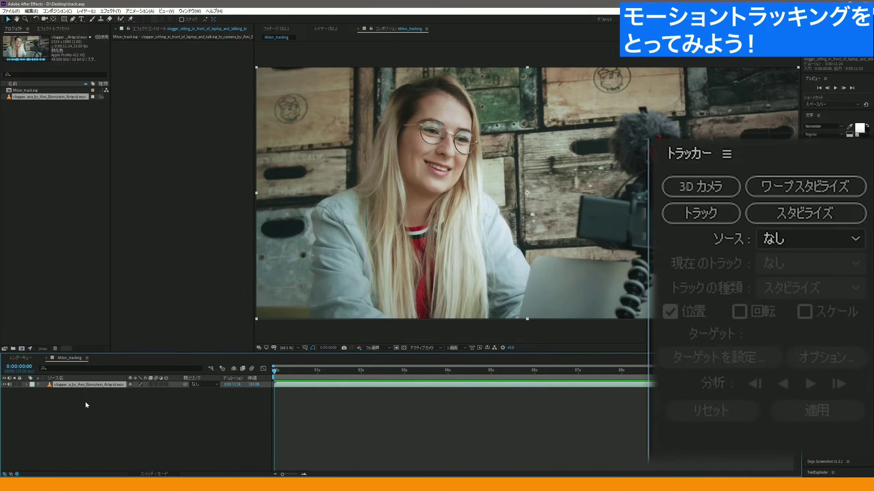
click(192, 11)
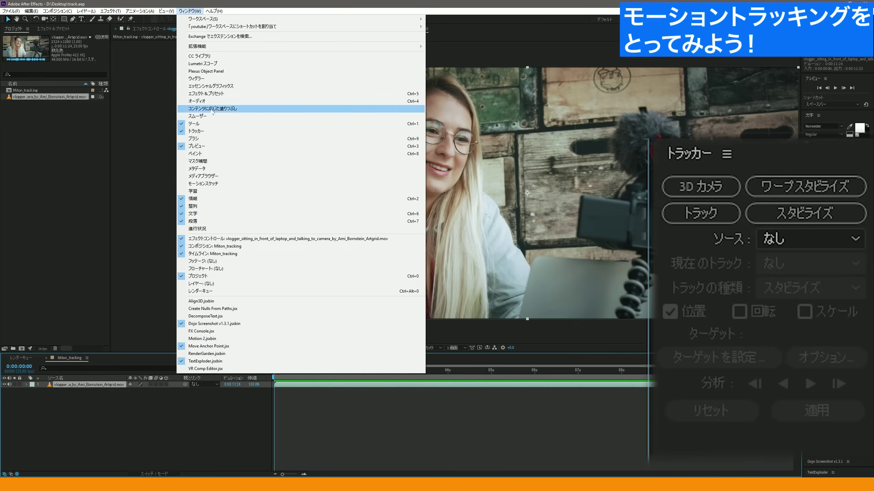
click(211, 134)
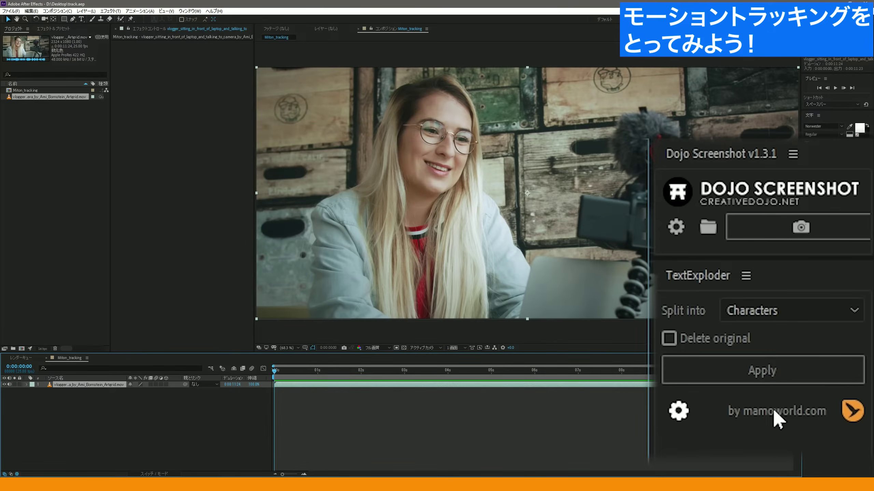
click(188, 11)
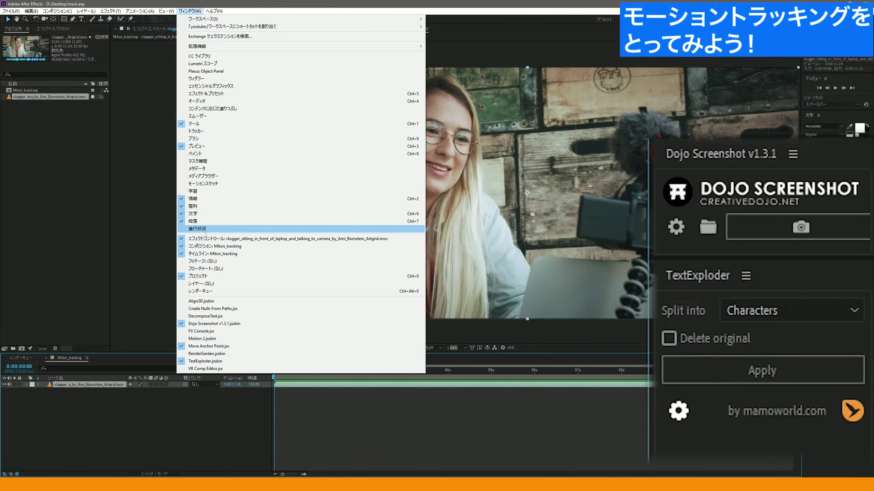
click(203, 131)
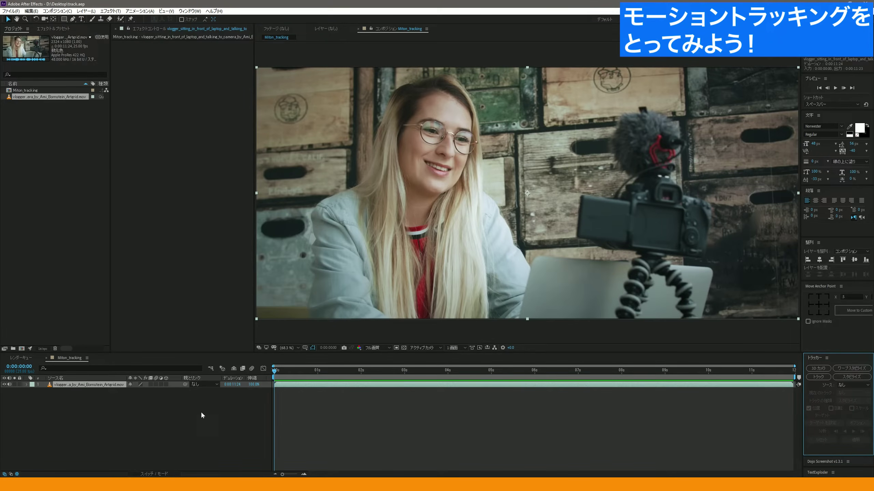
click(124, 439)
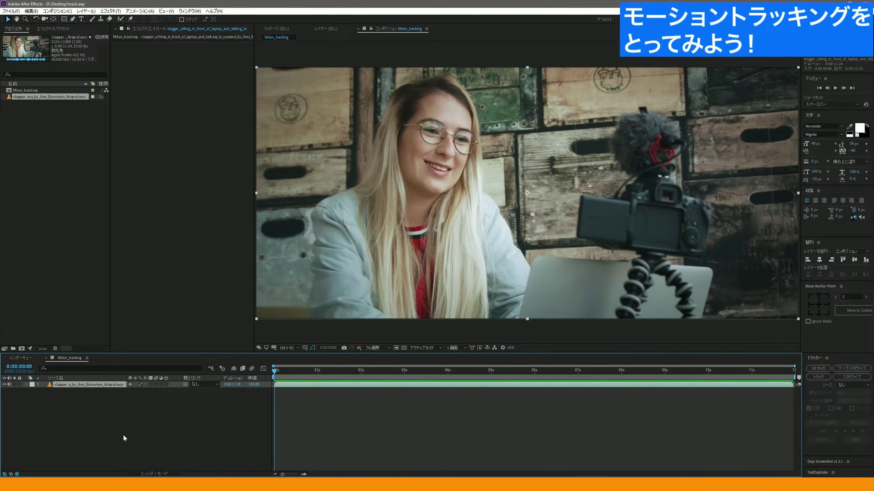
click(72, 396)
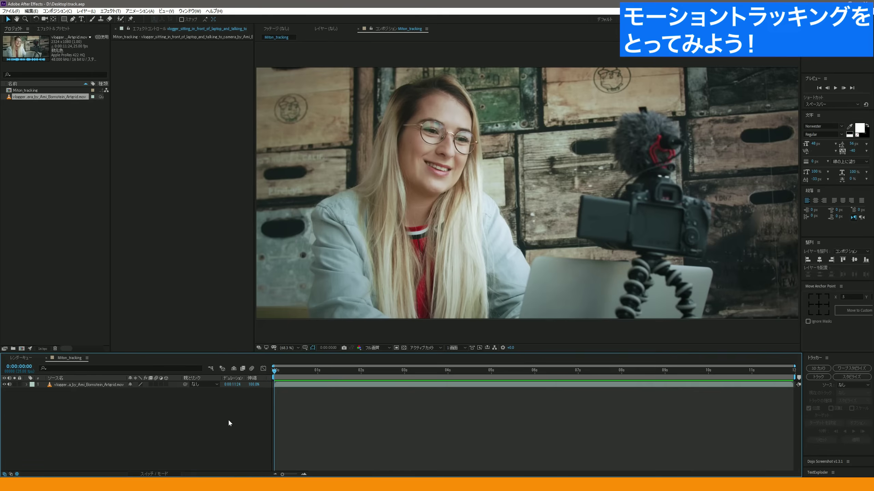
click(82, 385)
click(93, 400)
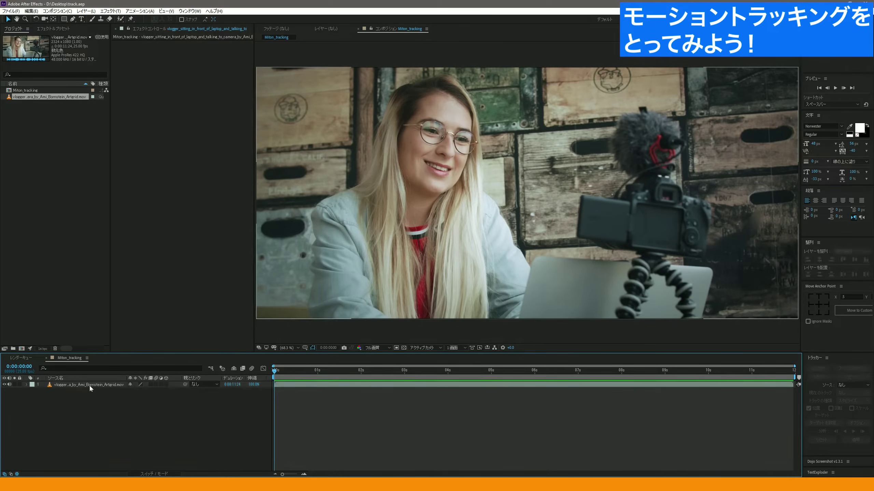
click(89, 385)
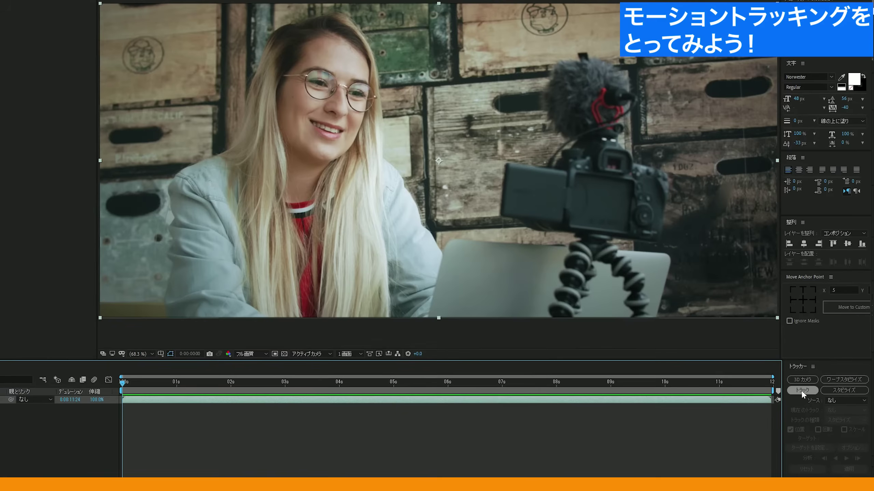
- Start a track on the vlogger clip and check the clip's motion up to about ten seconds
click(818, 378)
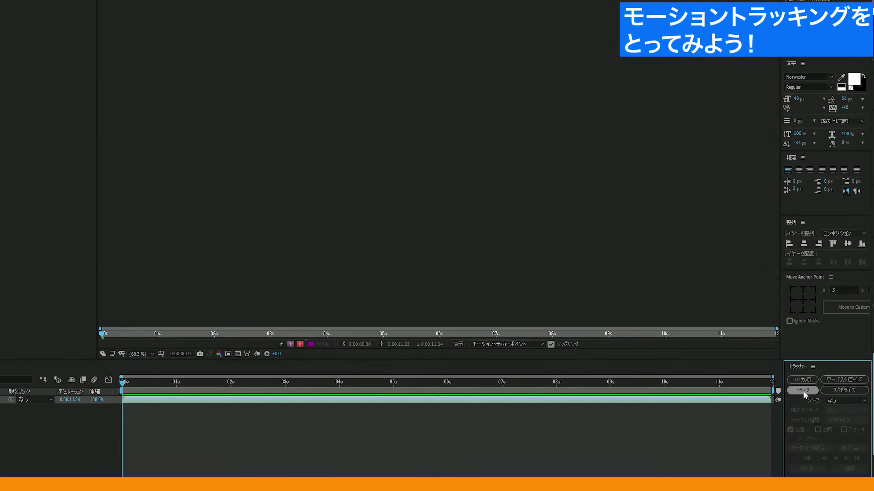
click(442, 147)
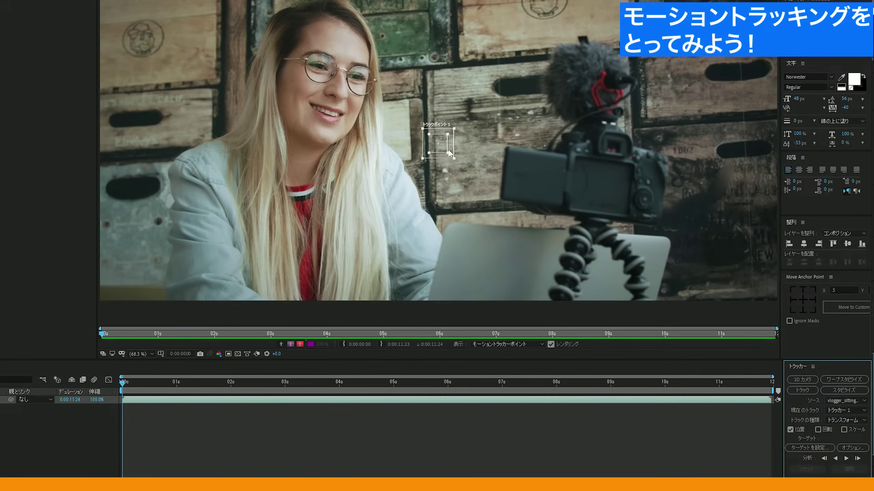
drag(437, 141, 565, 139)
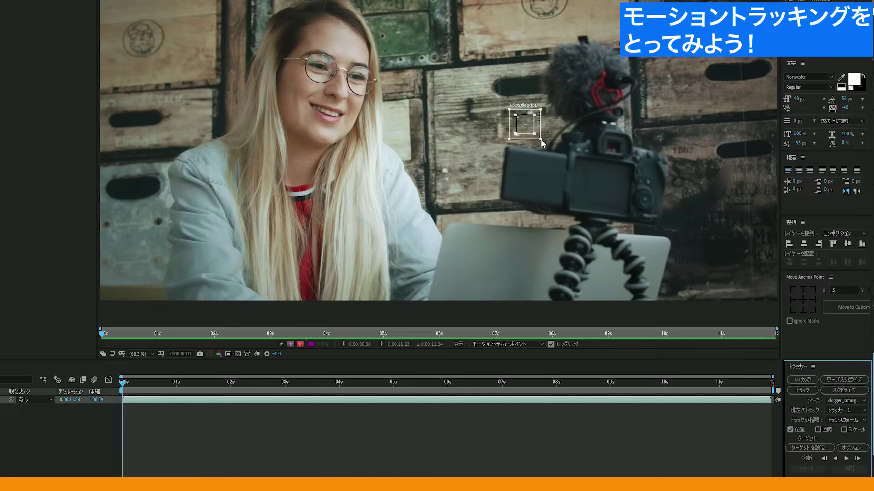
drag(125, 392, 413, 382)
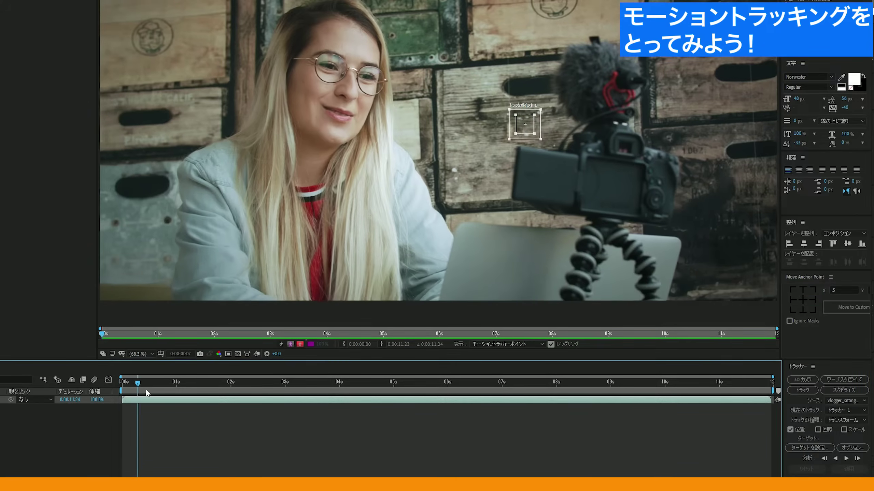
key(Home)
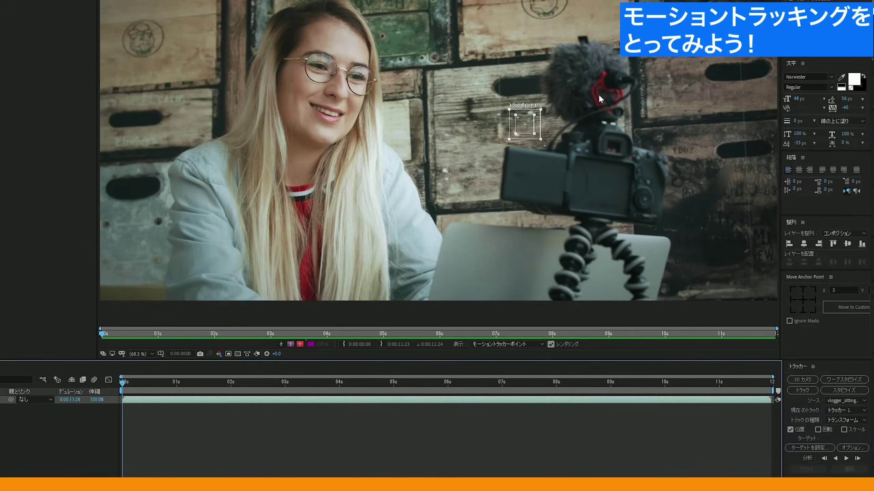
mouse_move(168, 385)
mouse_down()
mouse_move(737, 376)
mouse_move(448, 384)
mouse_up()
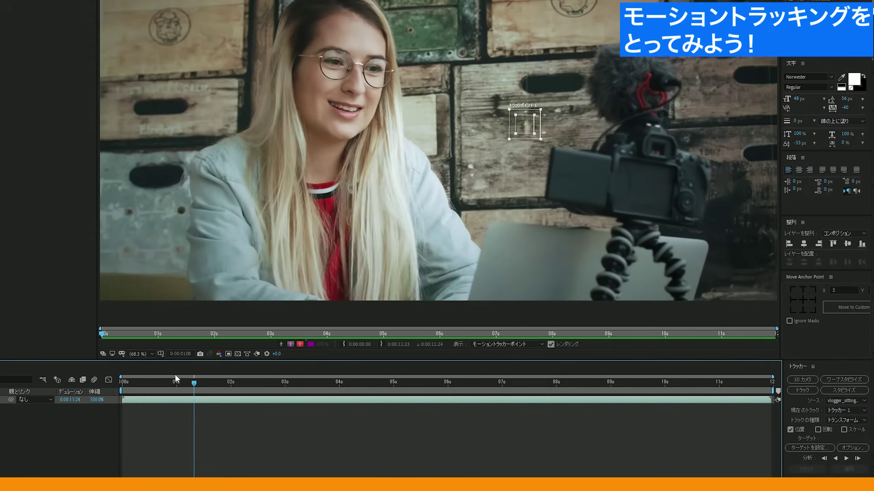
drag(448, 384, 103, 380)
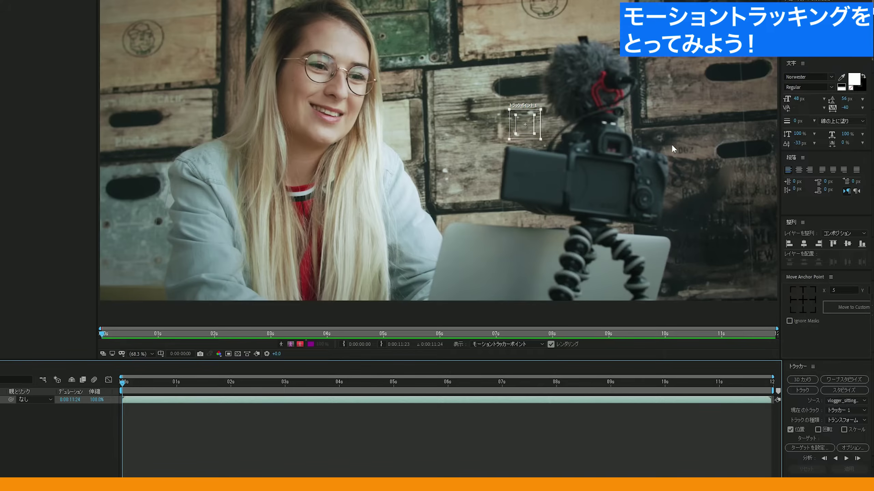
- Move Track Point 1 onto the microphone mount above the camera and shrink its feature box
click(531, 132)
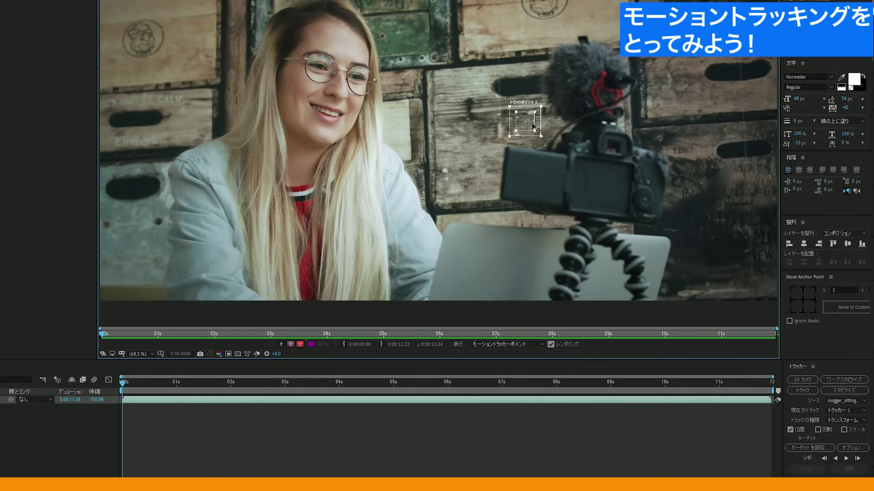
drag(531, 132, 584, 83)
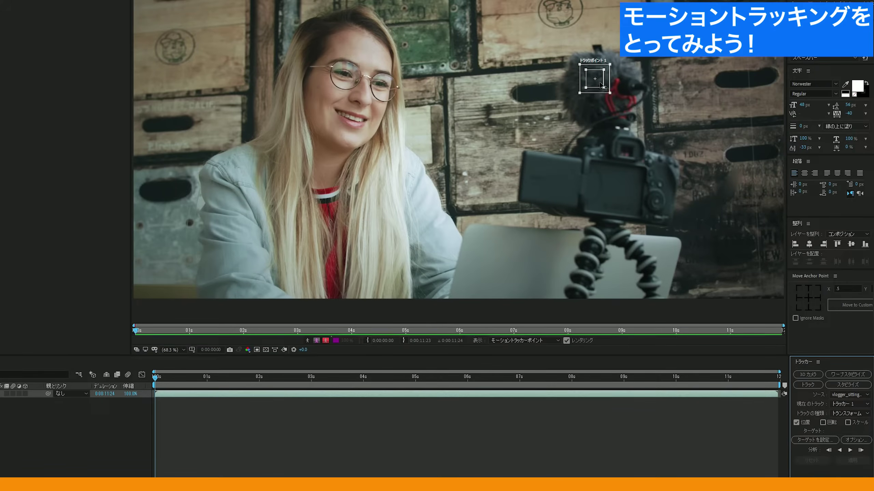
drag(598, 83, 545, 189)
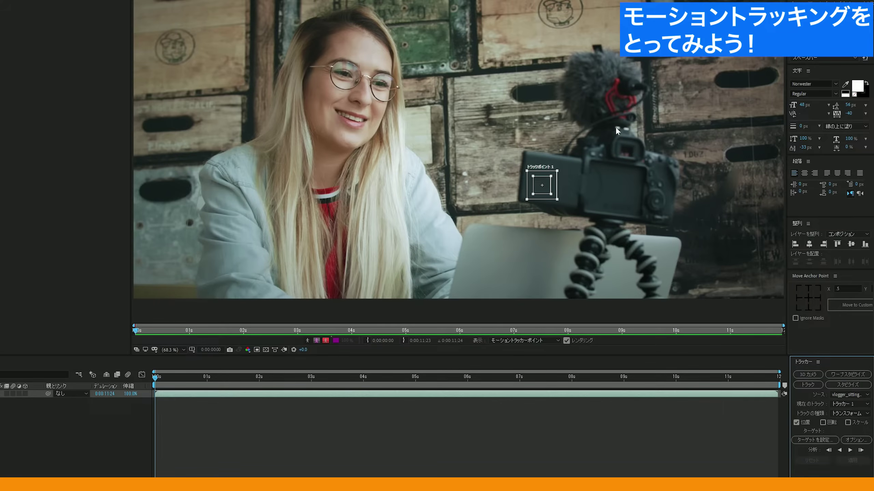
drag(541, 186, 616, 131)
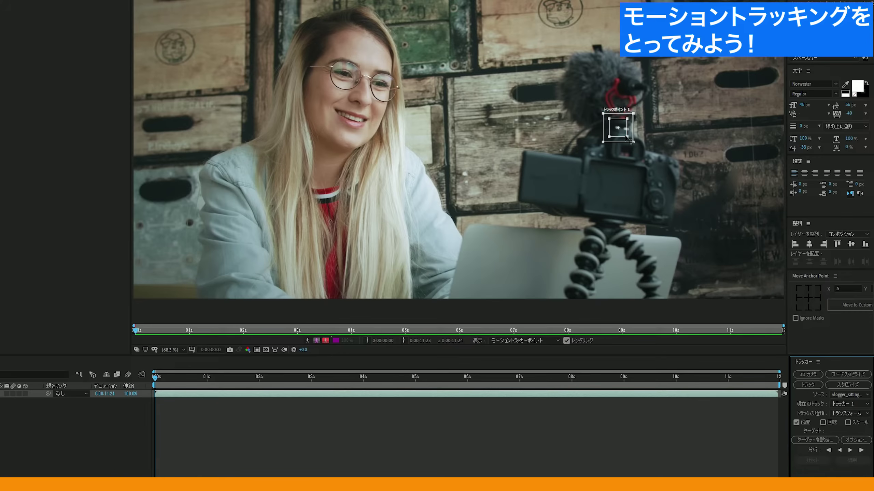
drag(627, 137, 624, 137)
- Center Track Point 1 on the mic mount's two bright spots, resizing its feature and search boxes
scroll(628, 138, up, 1)
scroll(628, 138, up, 1)
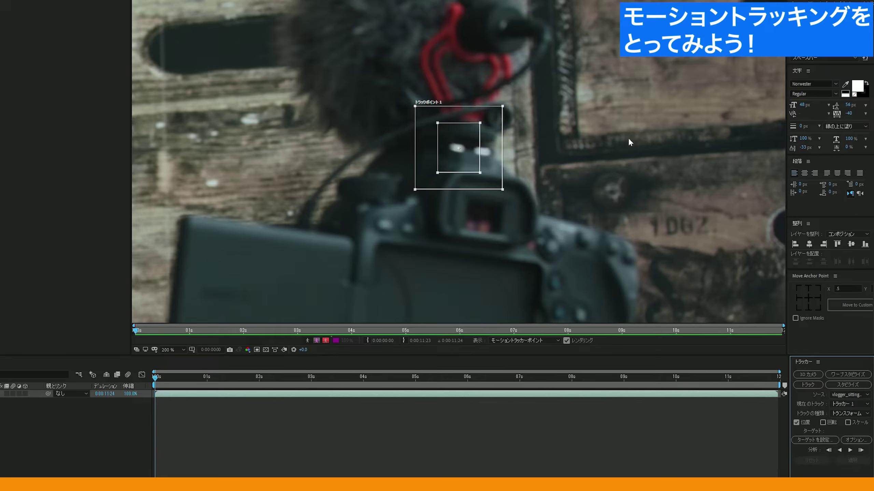
drag(427, 105, 427, 103)
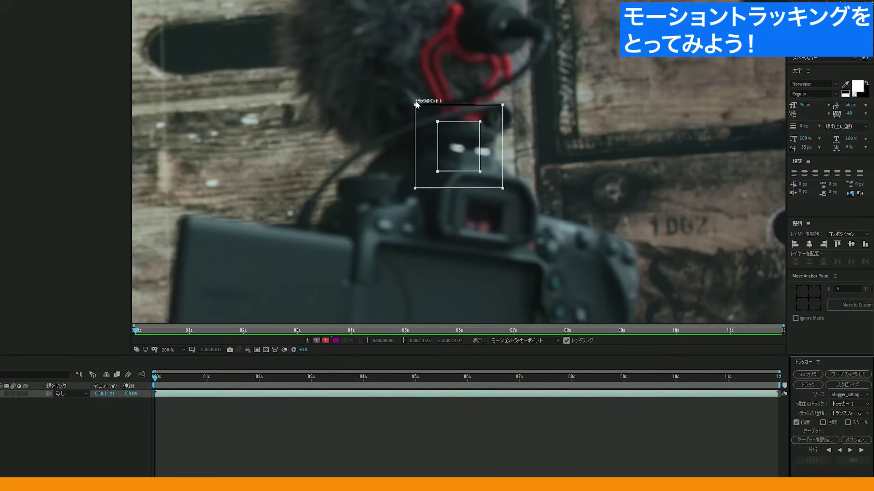
mouse_move(432, 168)
mouse_down()
mouse_move(464, 152)
mouse_move(471, 160)
mouse_up()
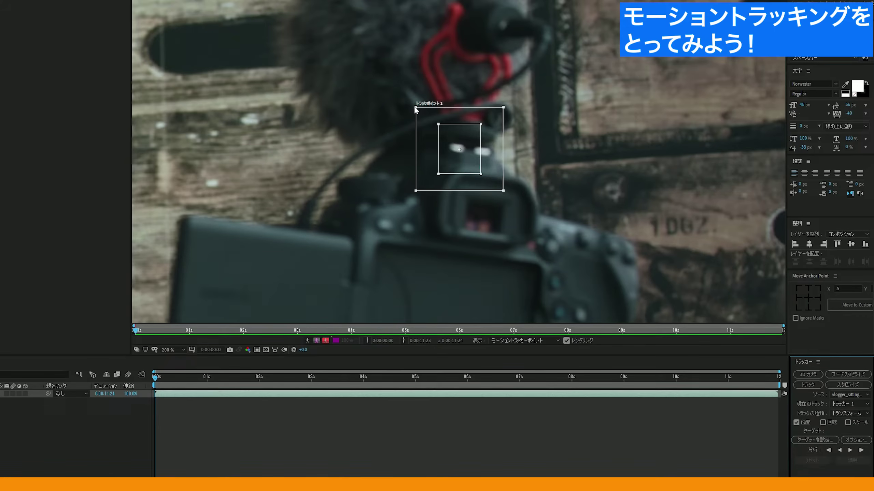
drag(416, 109, 380, 89)
mouse_move(481, 124)
mouse_down()
mouse_move(478, 132)
mouse_move(438, 124)
mouse_up()
drag(539, 88, 515, 108)
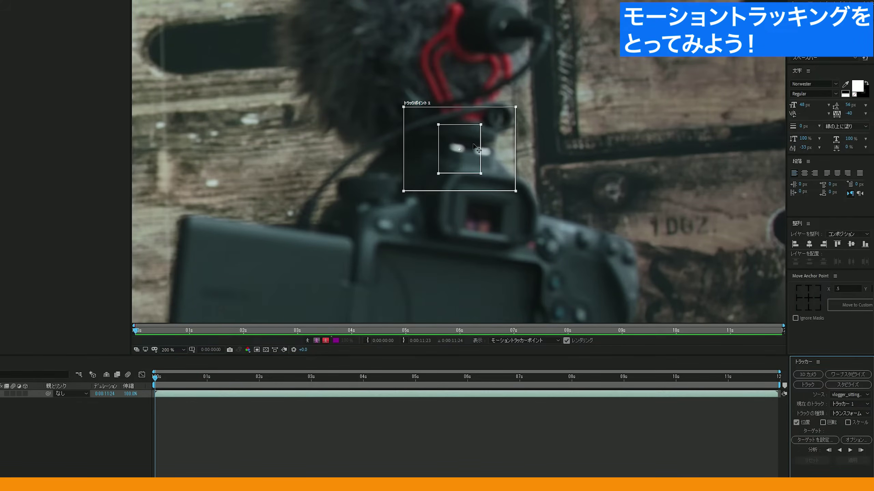
drag(403, 107, 396, 102)
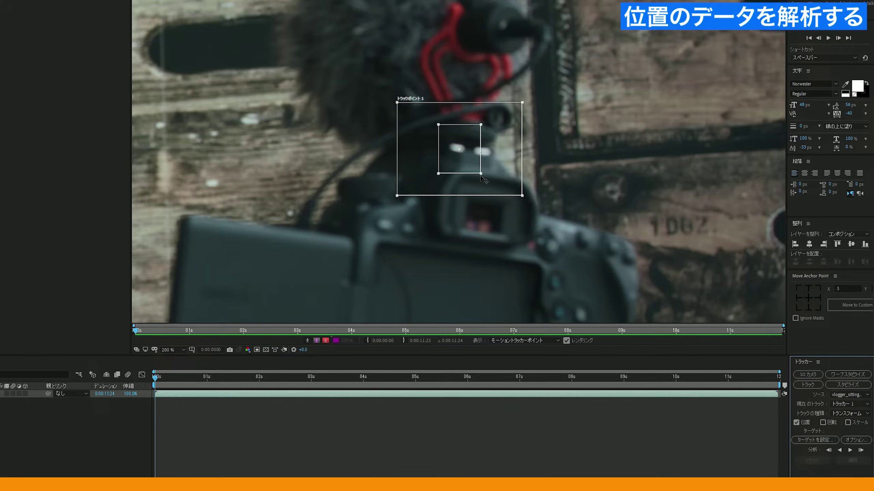
drag(475, 132, 487, 125)
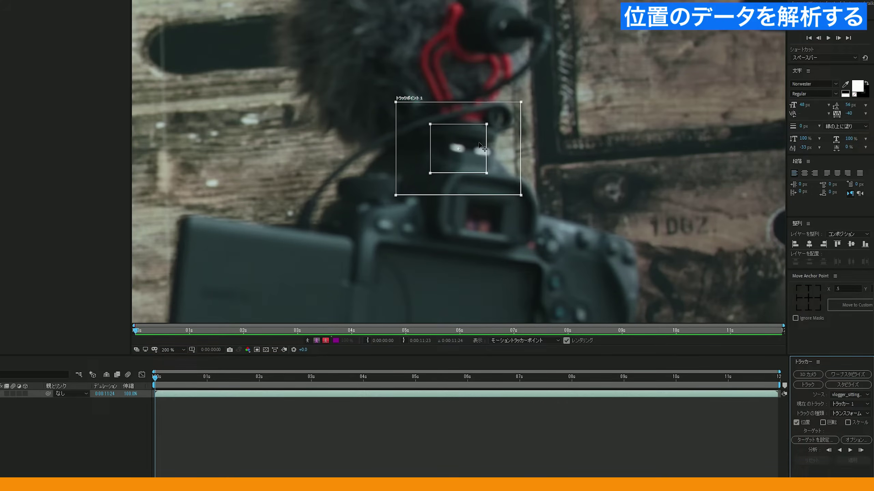
mouse_move(164, 378)
mouse_down()
mouse_move(135, 387)
mouse_move(155, 379)
mouse_up()
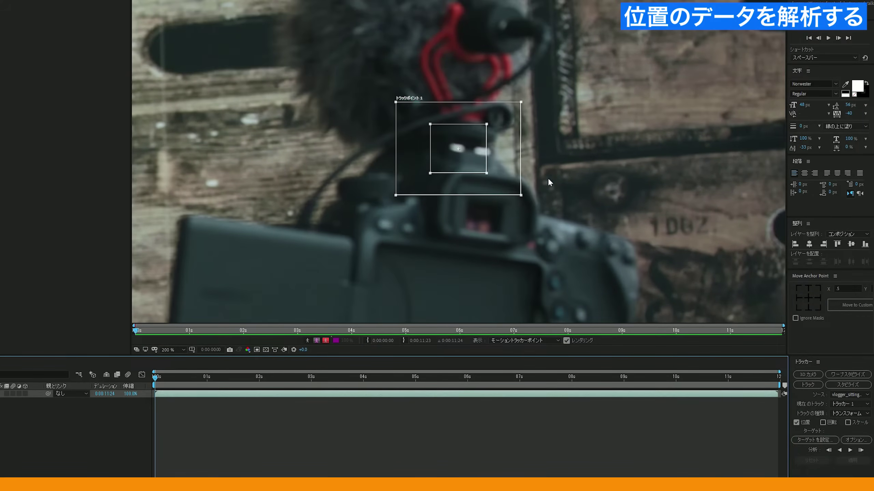
drag(473, 152, 471, 150)
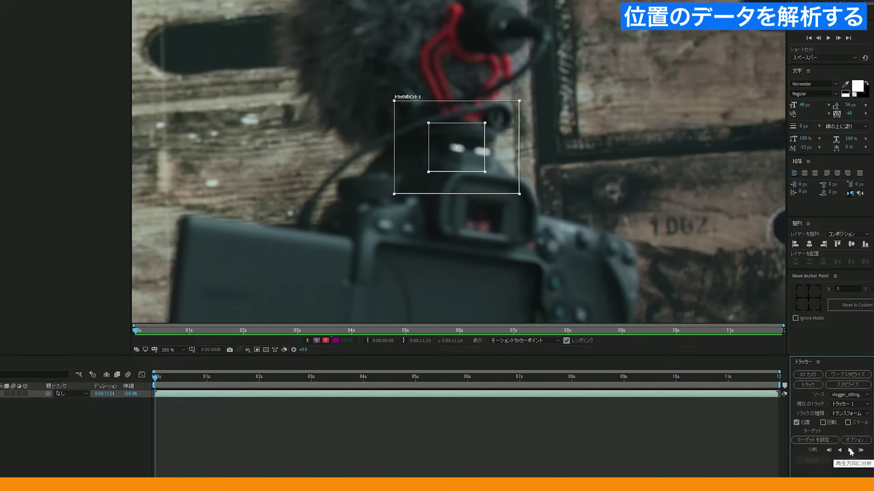
- Analyze Track Point 1 forward, scrub the track at six and ten seconds, then return to 0:00:00:00
click(850, 451)
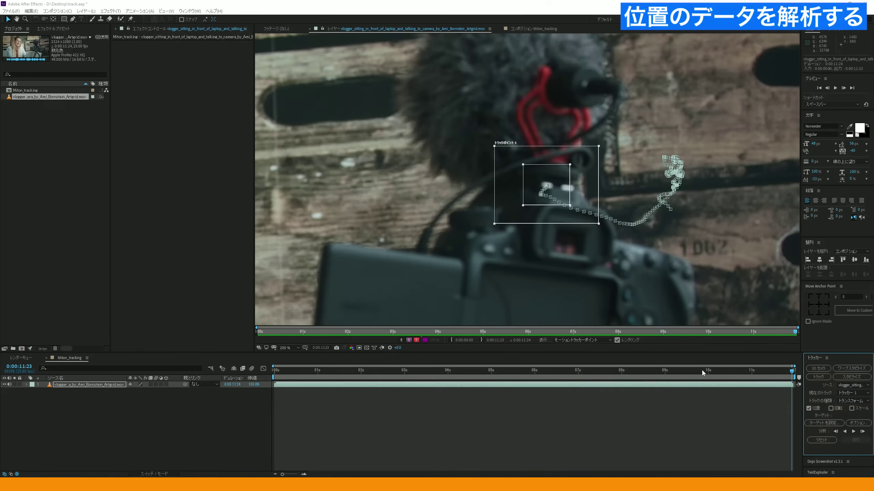
mouse_move(766, 375)
mouse_down()
mouse_move(779, 394)
mouse_move(739, 373)
mouse_move(270, 384)
mouse_up()
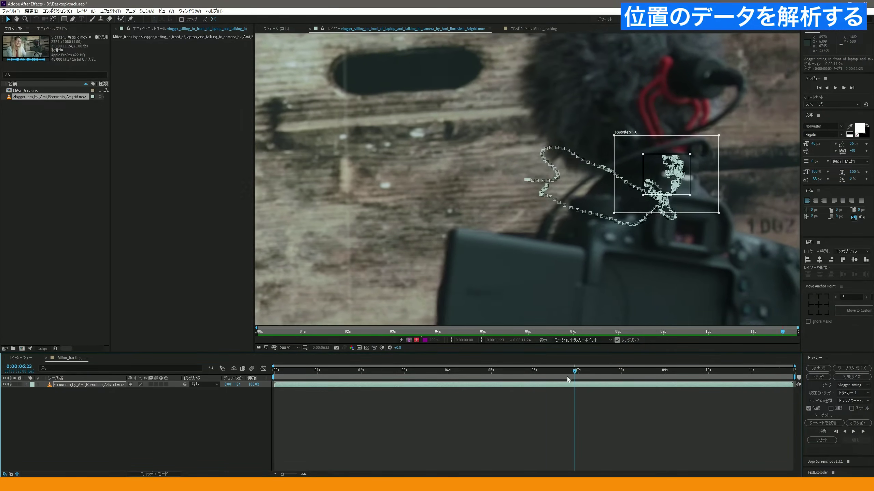
mouse_move(270, 383)
mouse_down()
mouse_move(569, 375)
mouse_move(701, 387)
mouse_move(776, 407)
mouse_up()
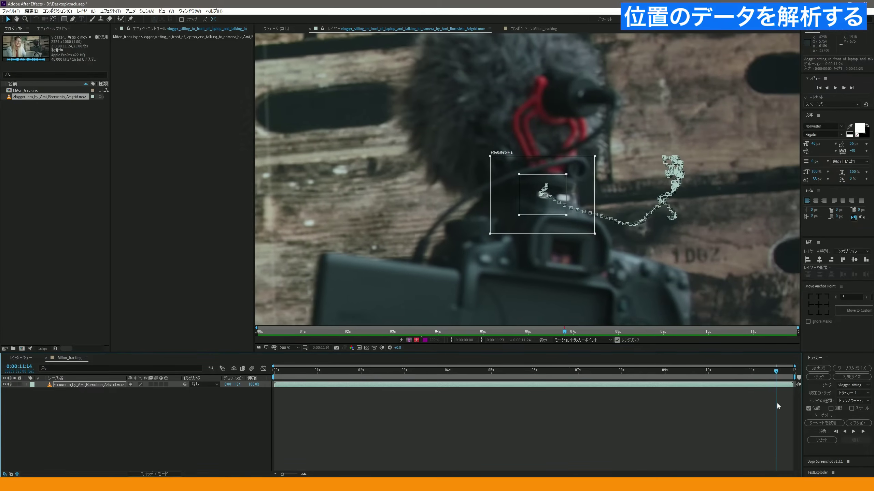
mouse_move(775, 403)
mouse_down()
mouse_move(725, 398)
mouse_move(654, 406)
mouse_up()
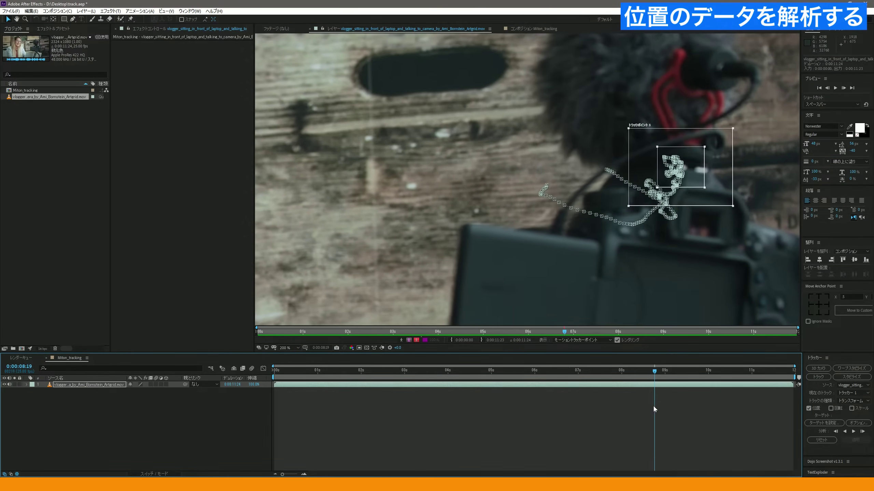
drag(654, 408, 260, 386)
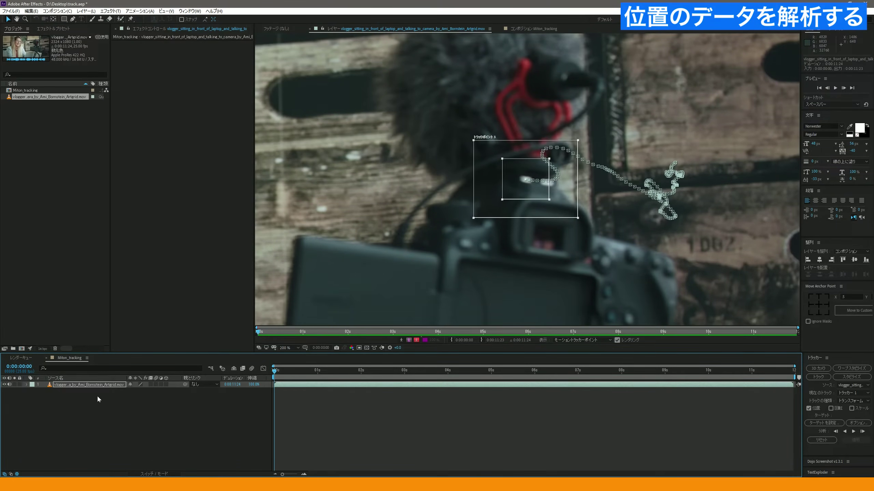
- Add a new Null Object layer and rename it Track
right_click(133, 426)
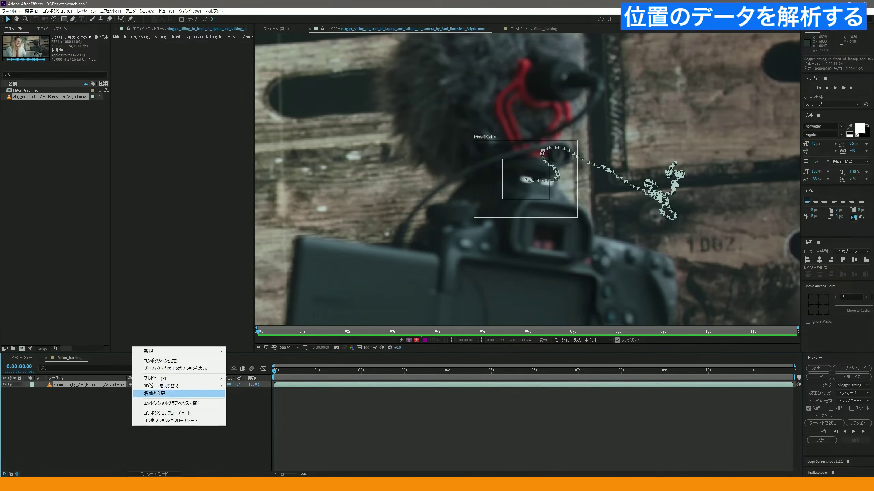
mouse_move(160, 352)
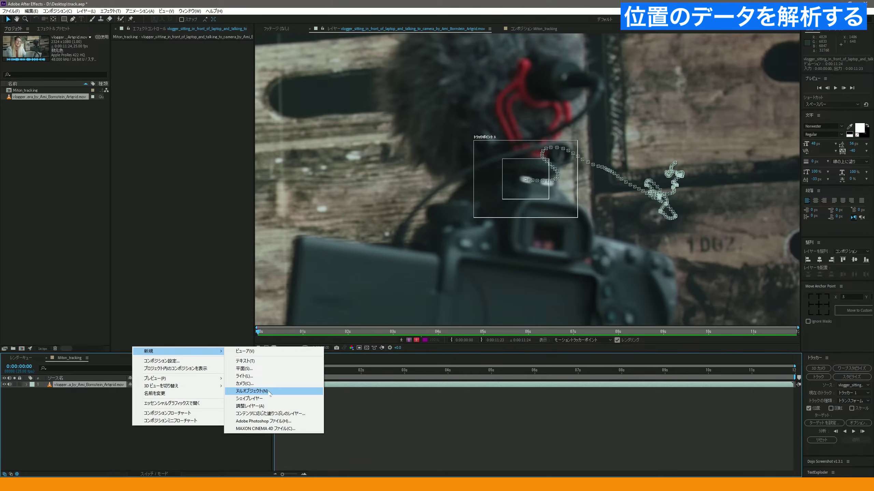
click(269, 392)
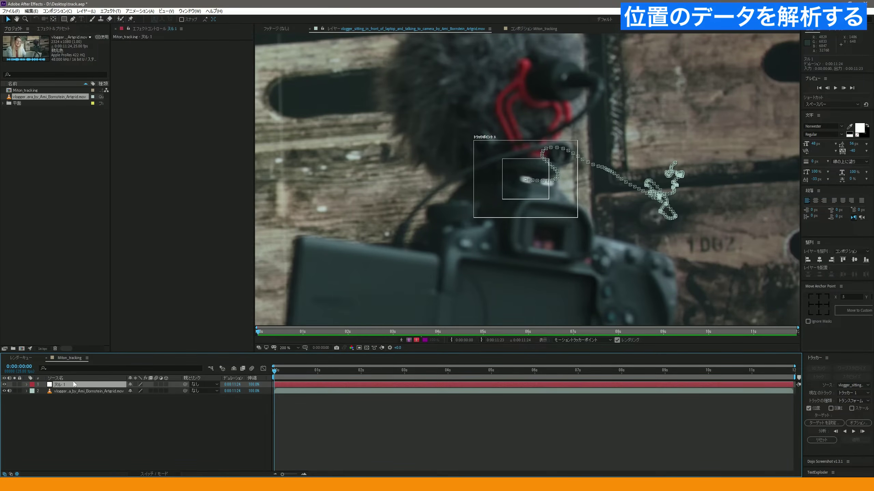
key(Return)
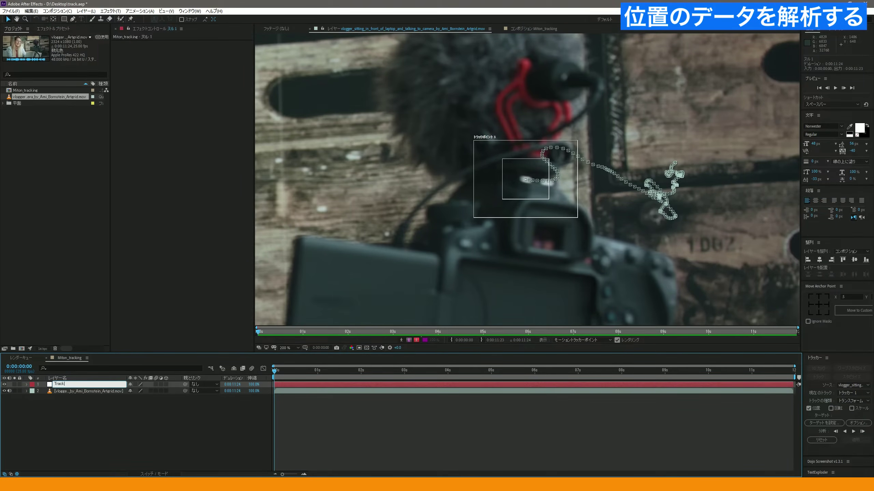
key(Return)
- Reselect the vlogger clip layer and choose which layer receives the tracked motion
click(170, 441)
click(78, 391)
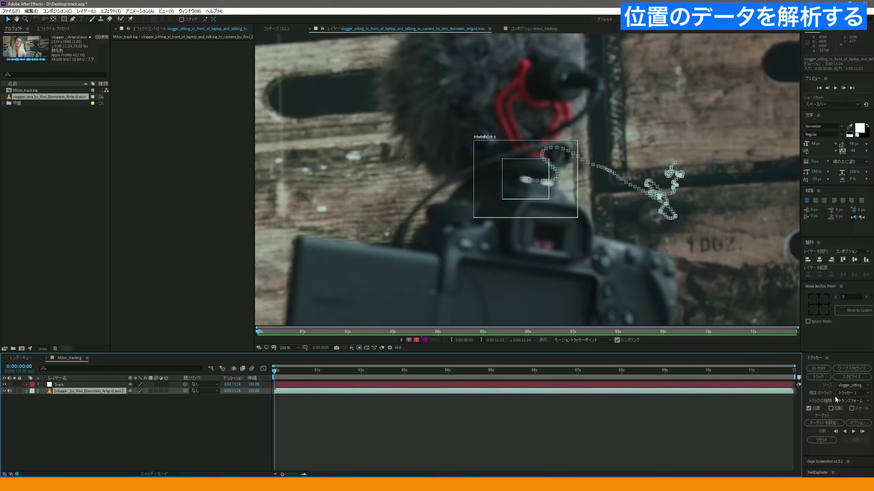
click(837, 426)
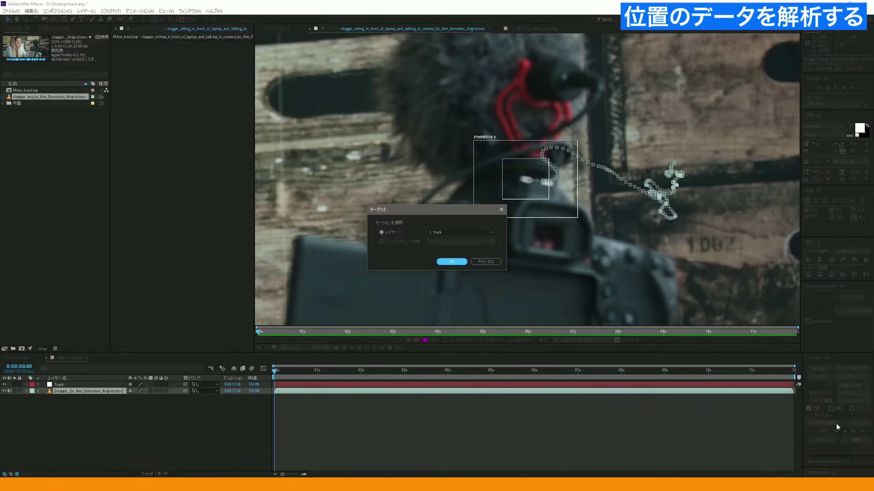
- Set layer 1 'Track' as the tracker's motion target and apply the track
click(451, 233)
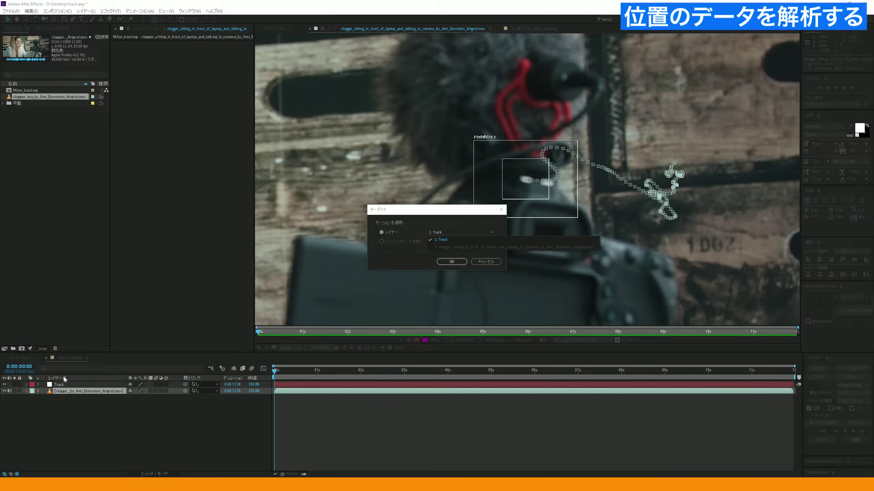
click(442, 241)
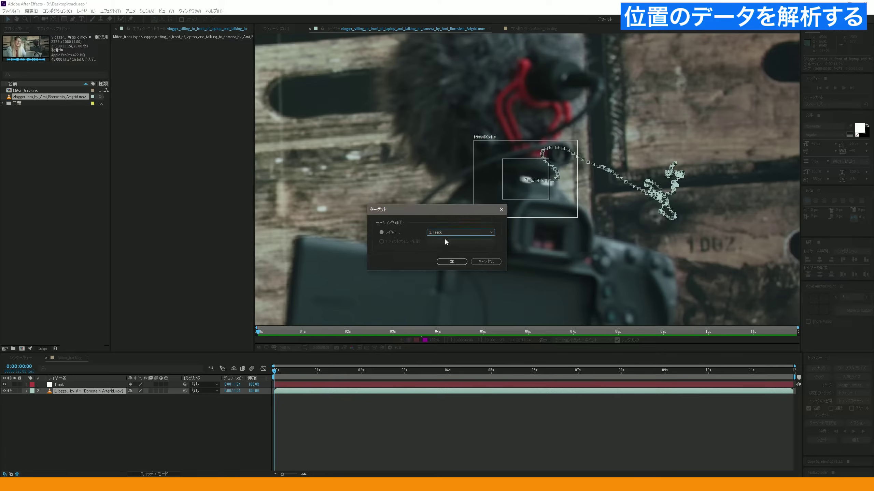
click(451, 262)
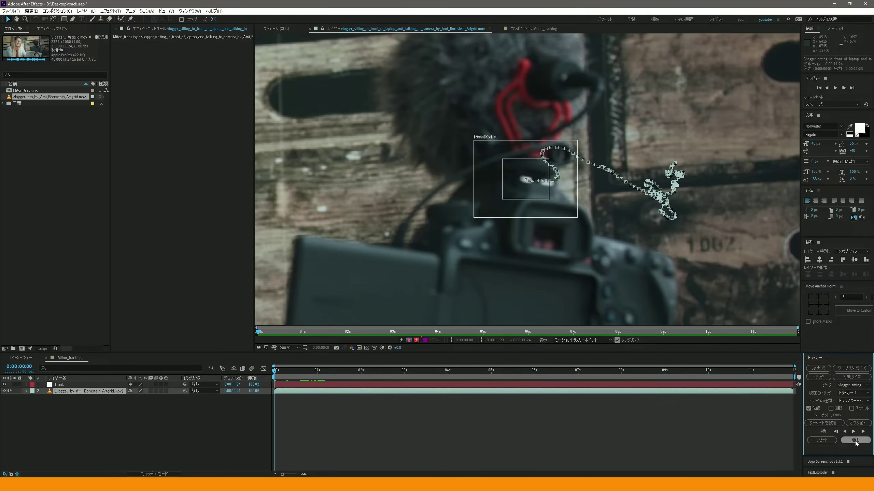
click(852, 442)
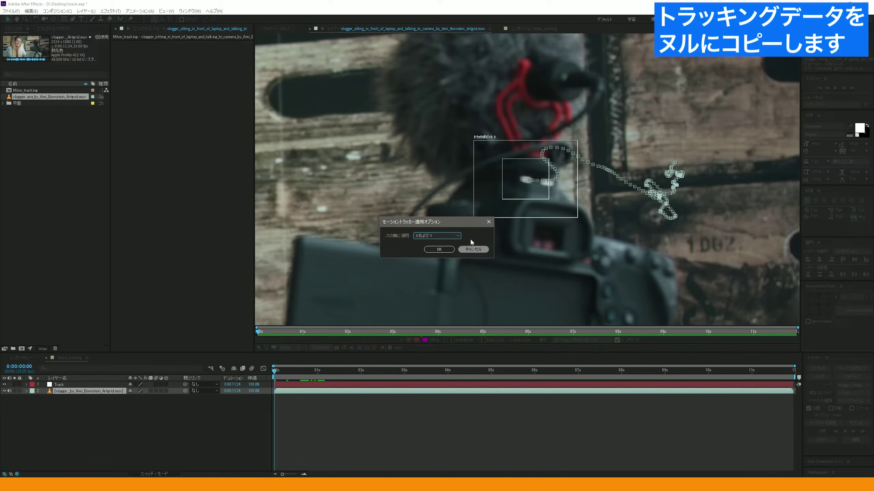
- Apply the motion in X and Y to the Track null and inspect its position keyframes
click(443, 250)
click(48, 386)
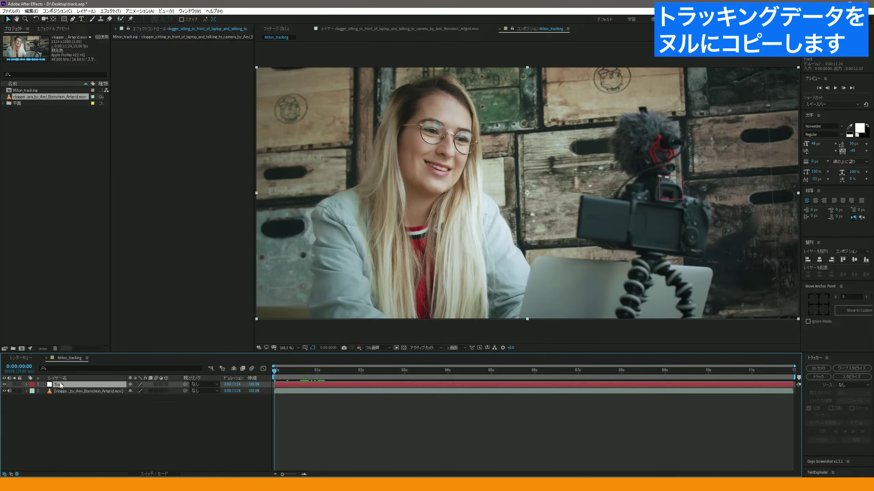
drag(290, 369, 640, 342)
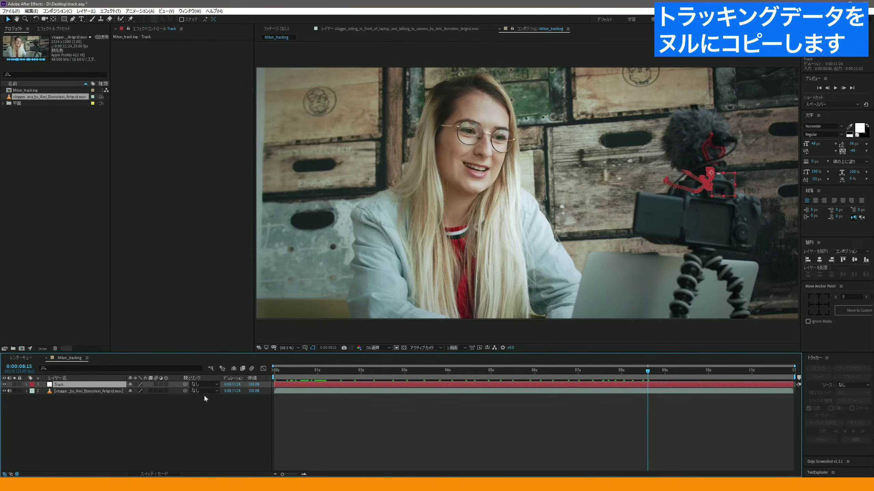
key(p)
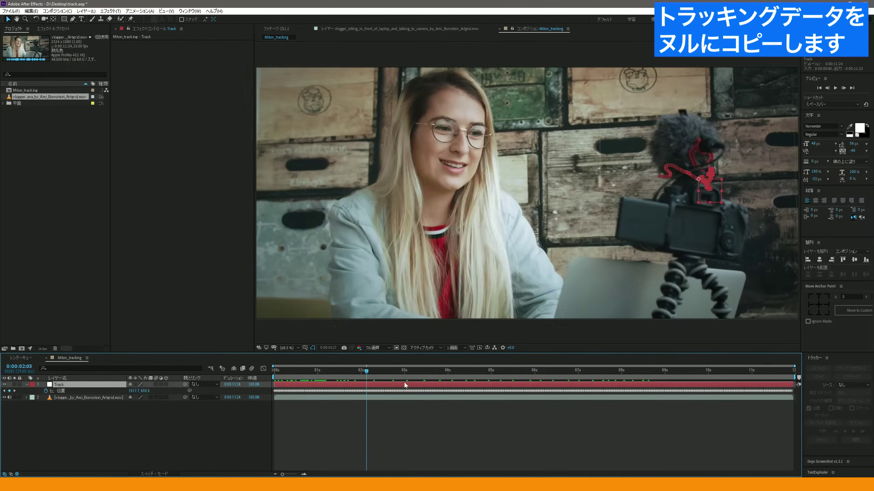
key(space)
click(27, 385)
click(53, 426)
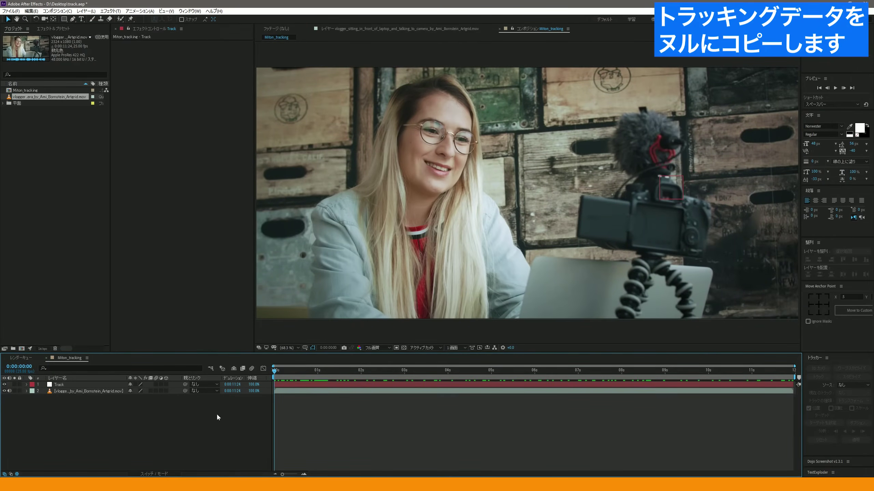
click(80, 19)
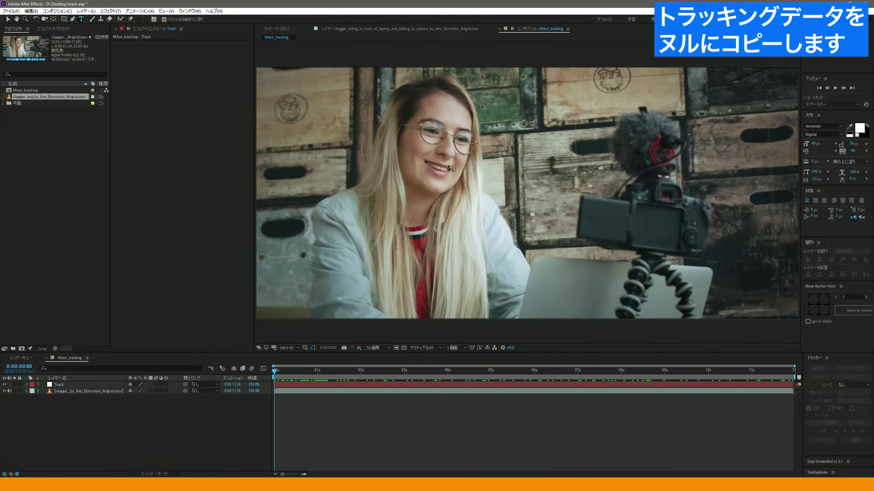
- Create the two-line 'NEW CAMERA' text layer and colour it yellow FFDE00
click(539, 168)
text(CAMERA)
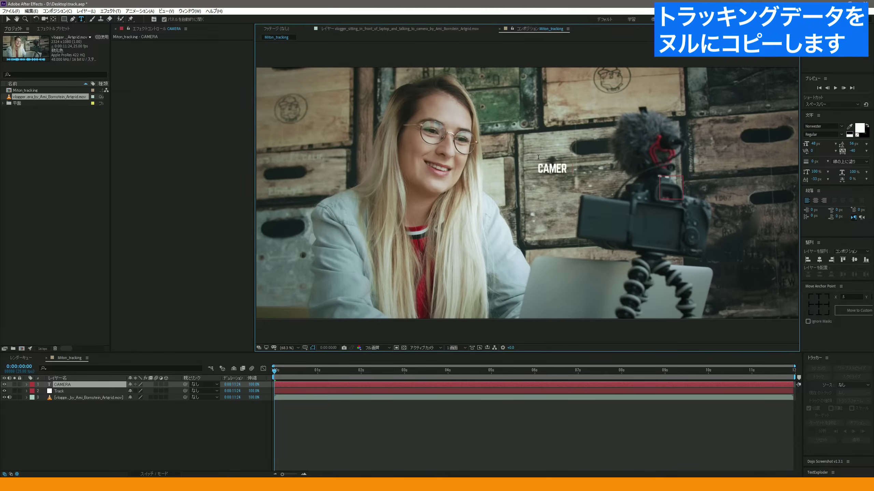
double_click(62, 385)
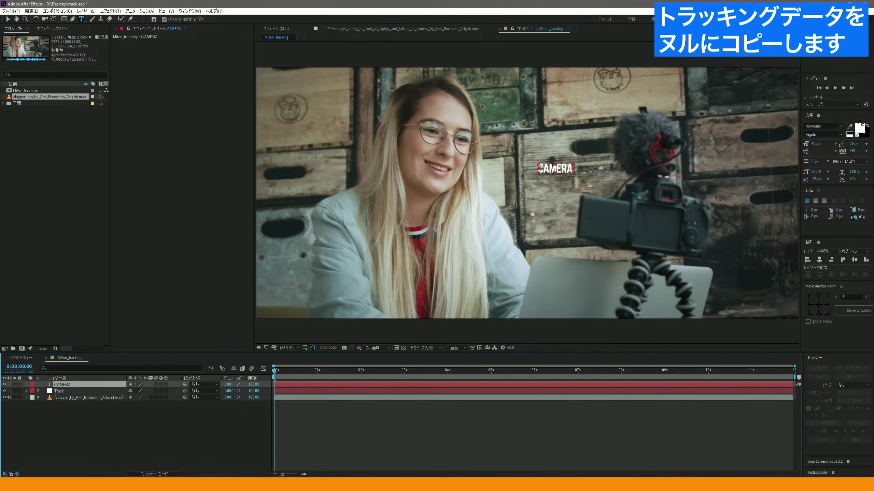
click(859, 128)
click(214, 296)
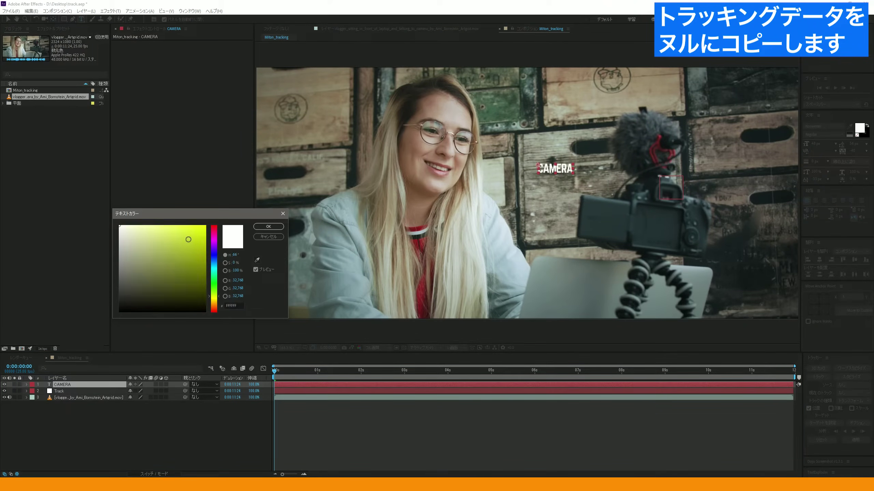
click(205, 226)
click(215, 299)
click(269, 226)
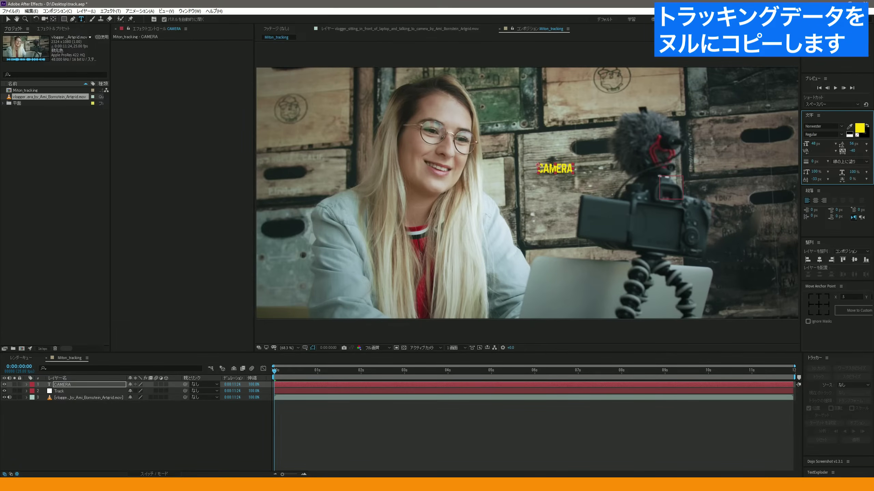
text(NEW)
key(Return)
- Scale the title to about 404% and place it just above the camera
click(8, 19)
drag(574, 164, 680, 137)
drag(680, 198, 636, 115)
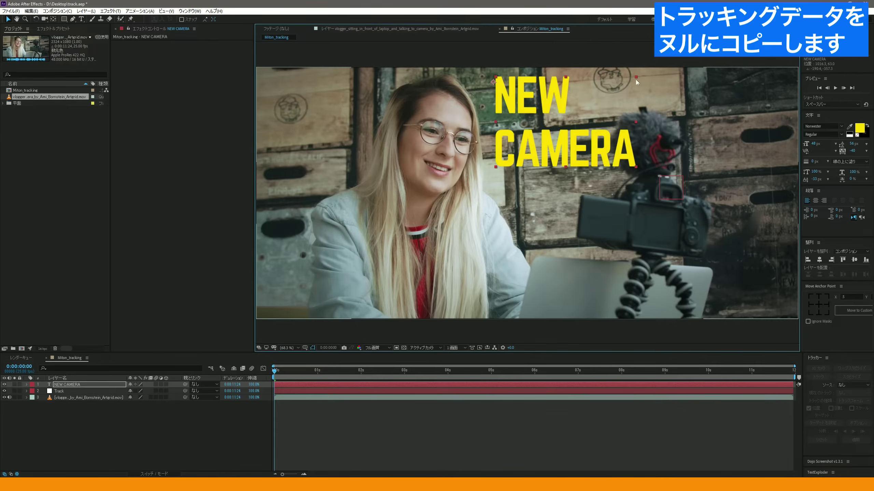
drag(635, 81, 631, 162)
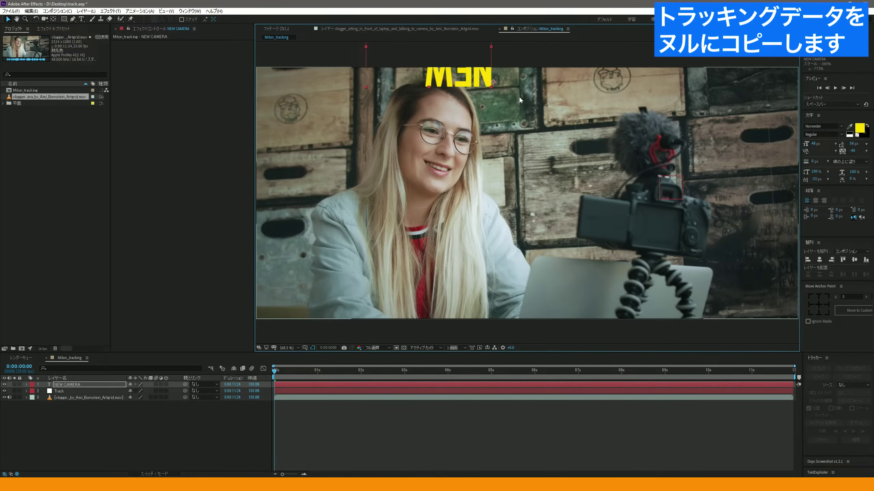
key(ctrl+z)
mouse_move(641, 168)
mouse_down()
mouse_move(633, 174)
mouse_move(607, 132)
mouse_move(623, 147)
mouse_up()
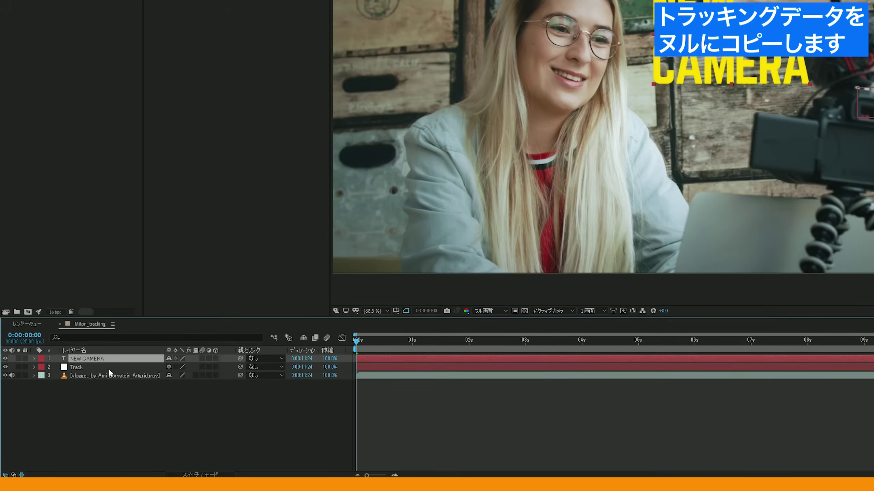
click(101, 390)
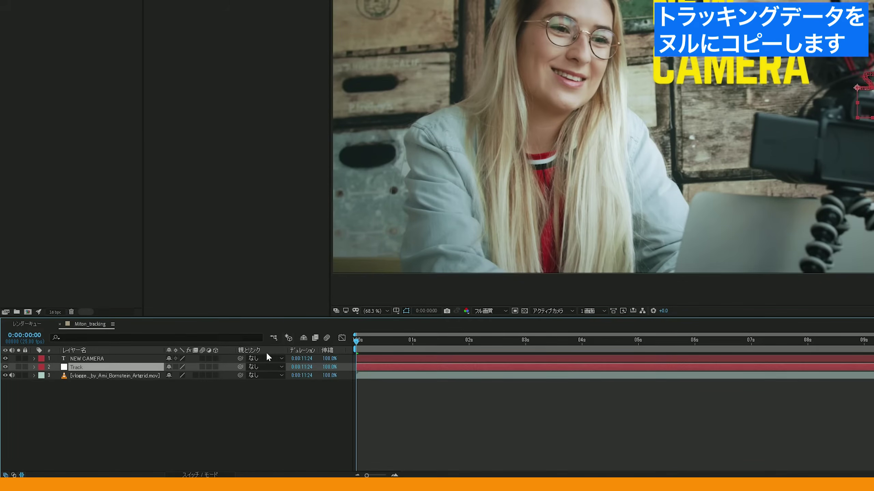
- Parent NEW CAMERA to the Track null and preview it following the camera
drag(240, 359, 107, 367)
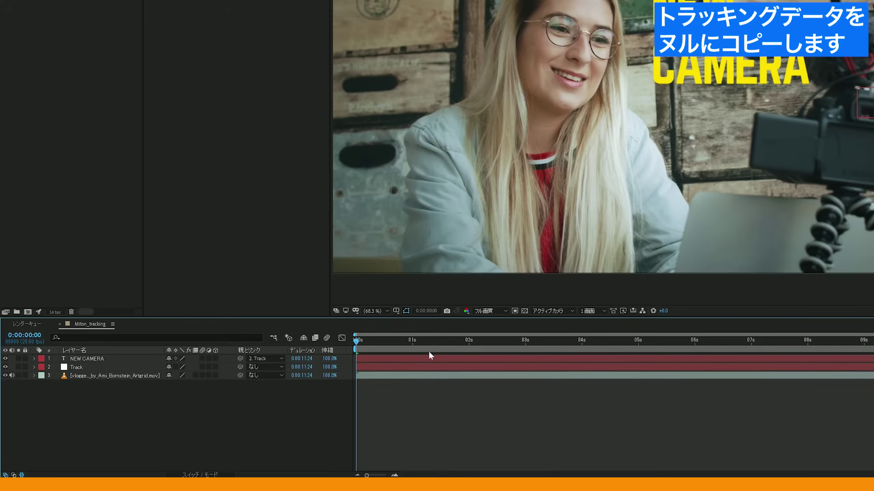
click(384, 341)
key(space)
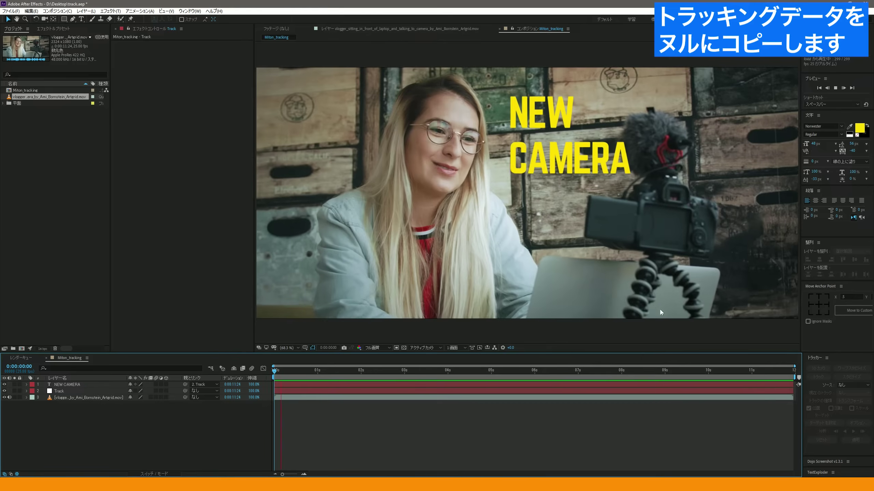
key(space)
- Scrub to about 9 seconds, replay the composition from the start, and save the project
click(612, 147)
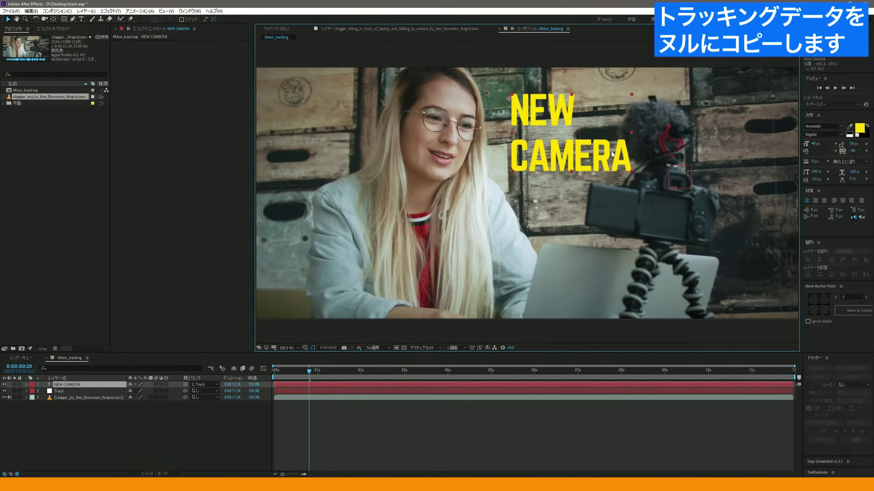
drag(309, 371, 665, 407)
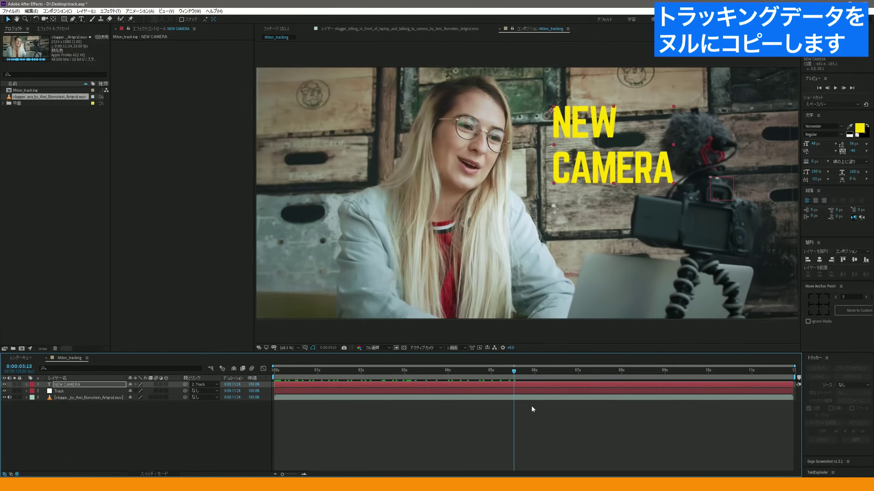
key(space)
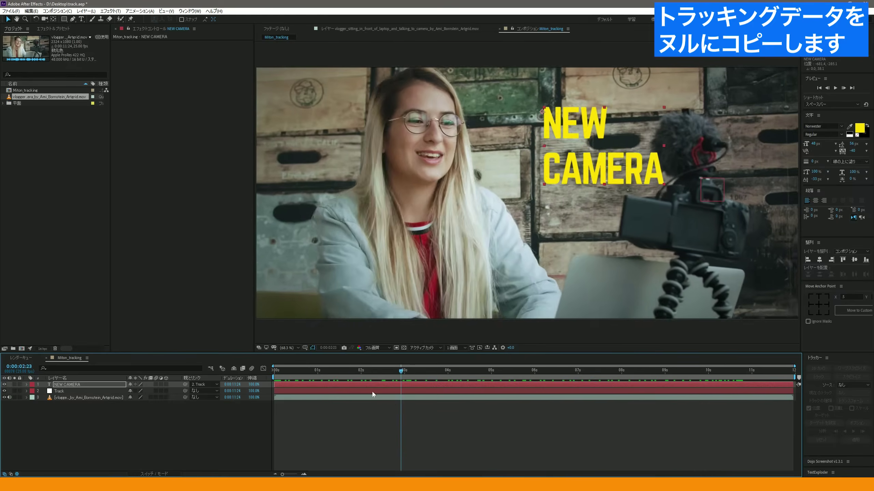
key(Home)
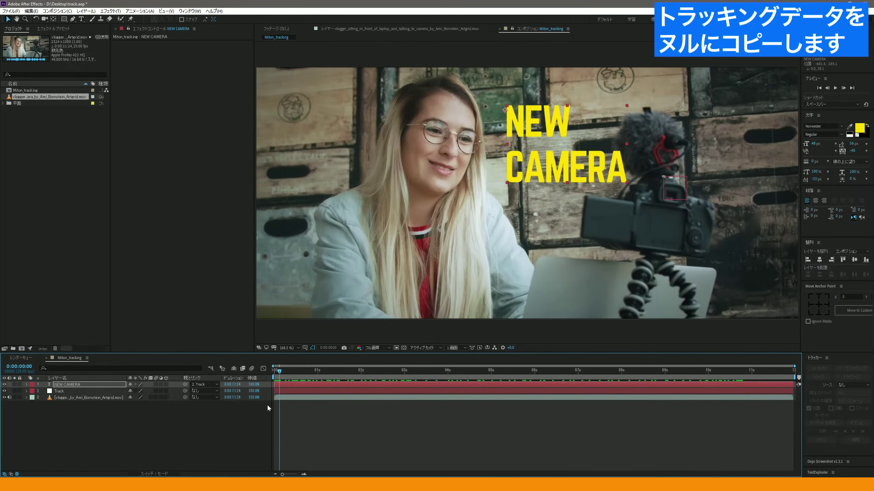
key(ctrl+s)
key(space)
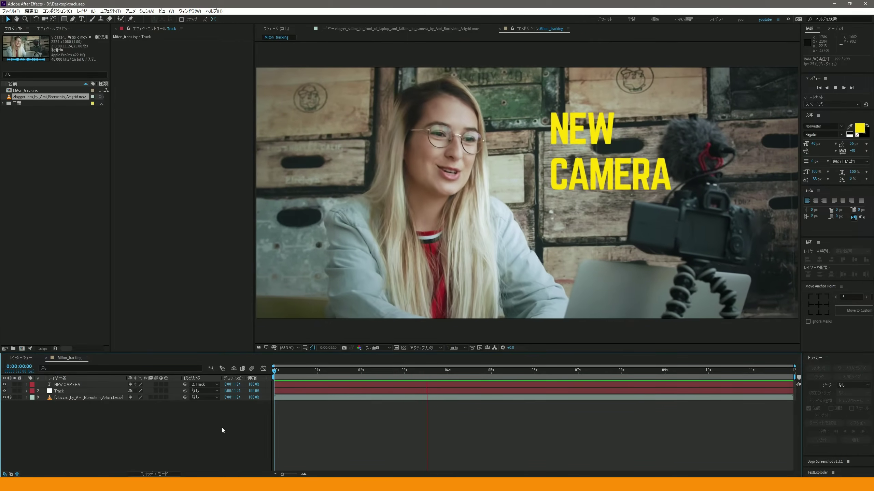
key(space)
click(73, 398)
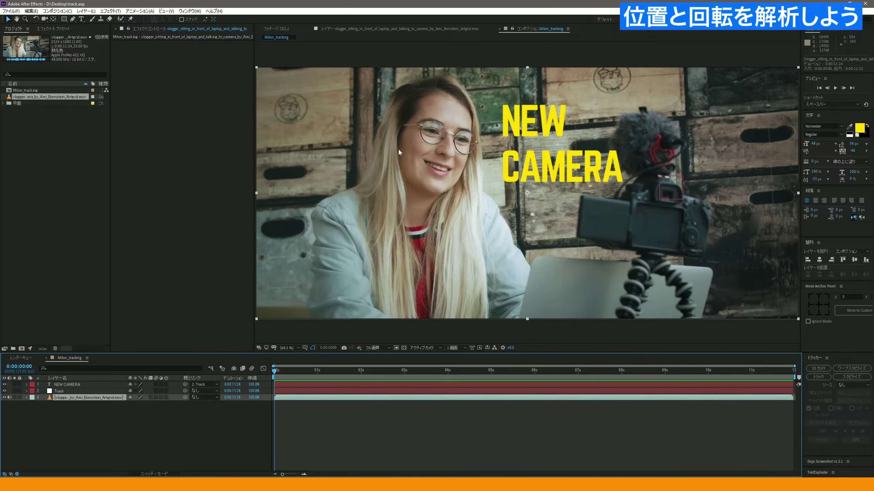
- Hide the NEW CAMERA layer and select the vlogger footage layer
click(57, 385)
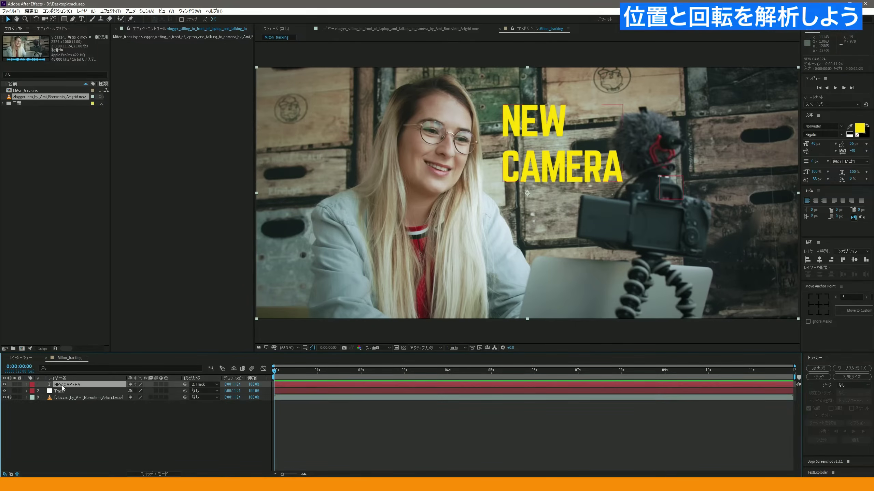
click(4, 384)
click(86, 398)
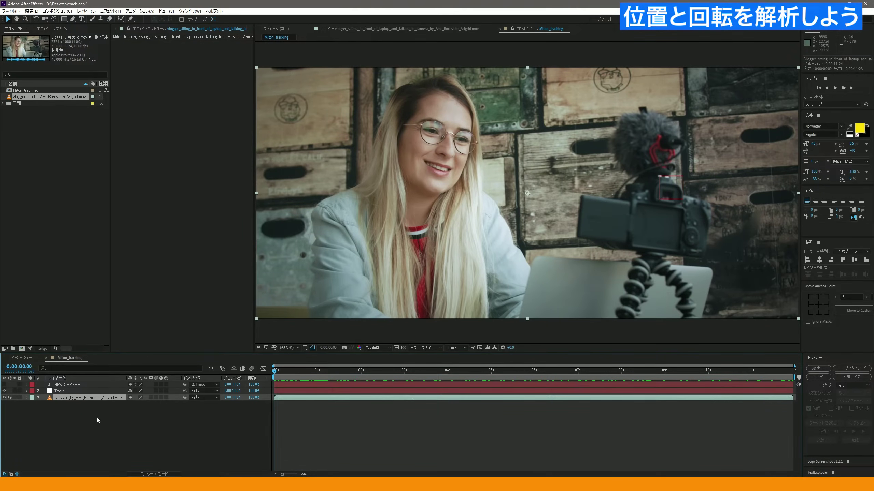
- Create Tracker 2 tracking Position and Rotation, moving Track Point 1 toward the face
click(822, 378)
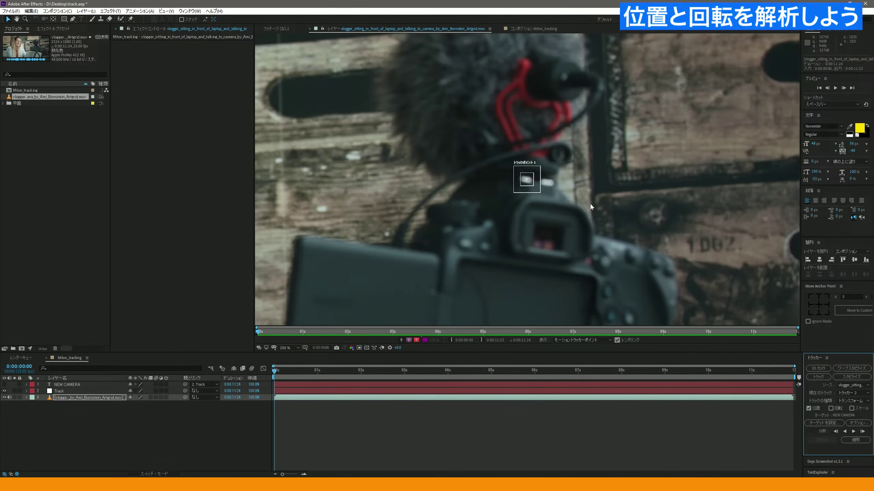
key(comma)
key(comma)
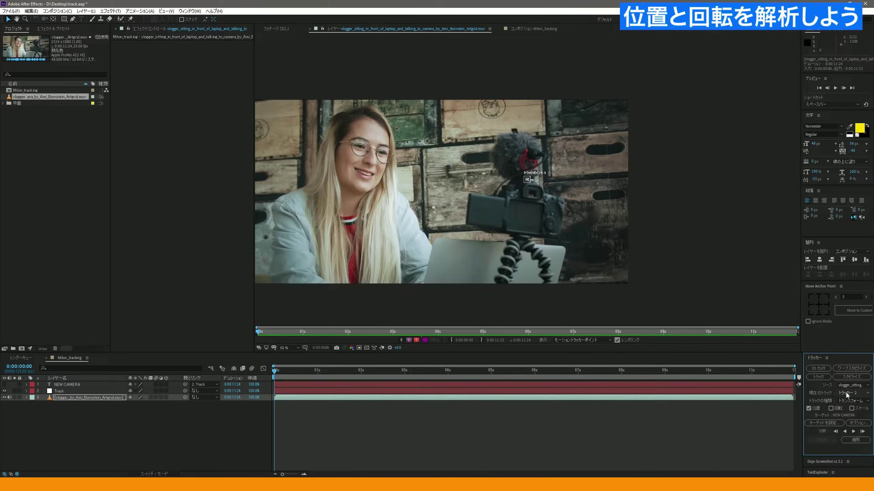
click(847, 394)
click(829, 393)
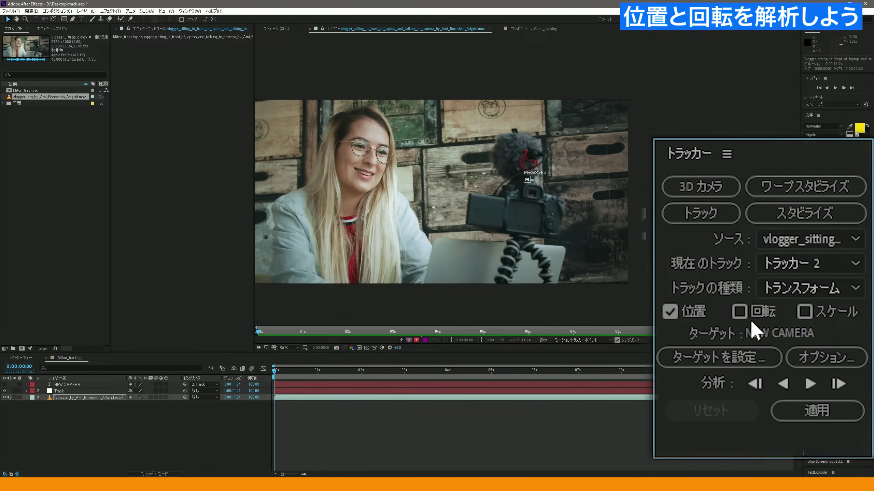
click(740, 313)
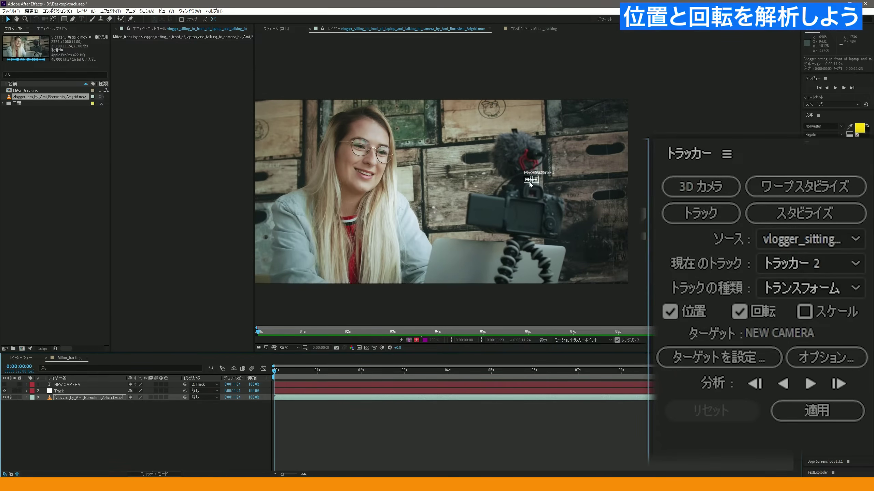
mouse_move(530, 185)
mouse_down()
mouse_move(463, 186)
mouse_move(344, 151)
mouse_up()
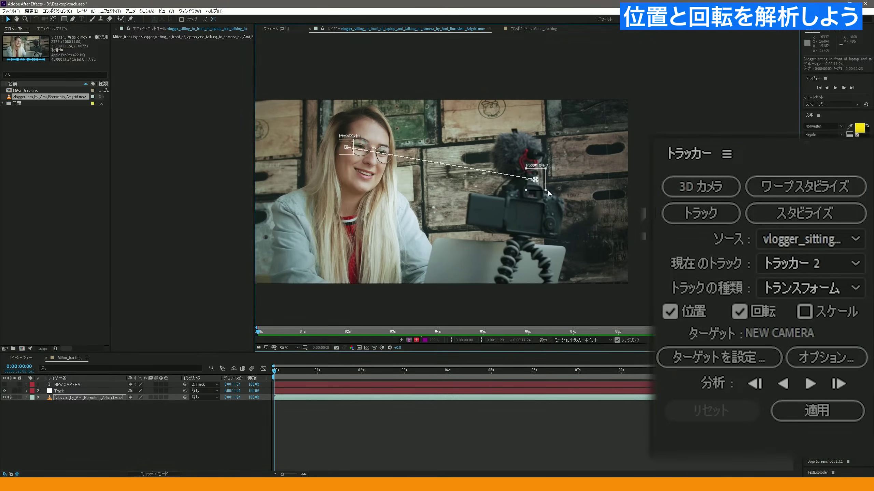
- Fit Track Points 1 and 2 onto the left and right glasses hinges, then analyze forward
mouse_move(536, 180)
mouse_down()
mouse_move(379, 155)
mouse_move(389, 154)
mouse_up()
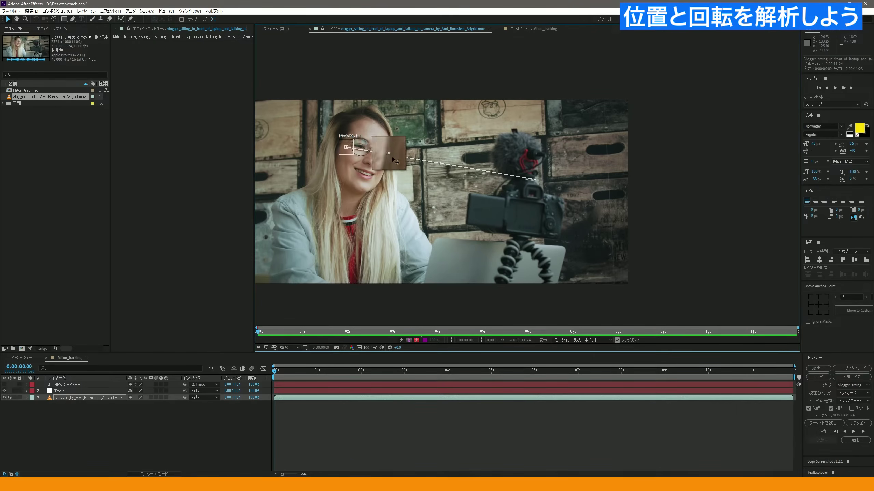
scroll(343, 145, up, 4)
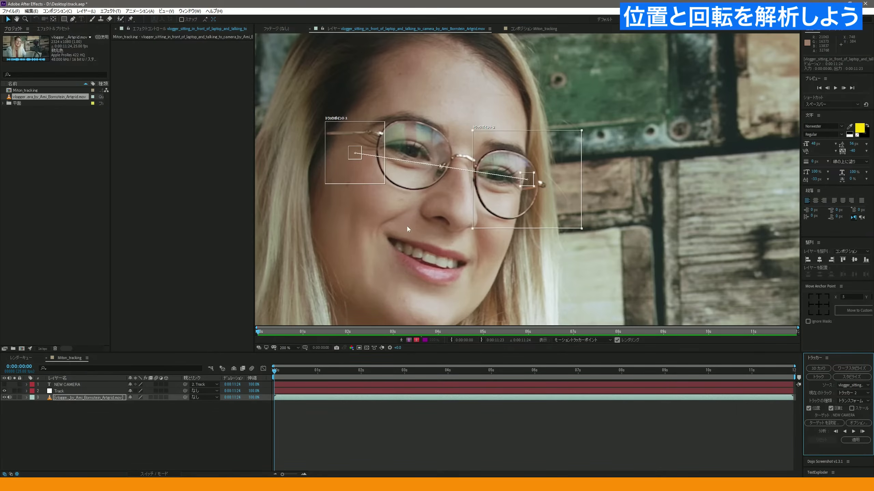
drag(528, 183, 561, 206)
drag(594, 233, 570, 215)
drag(359, 159, 383, 140)
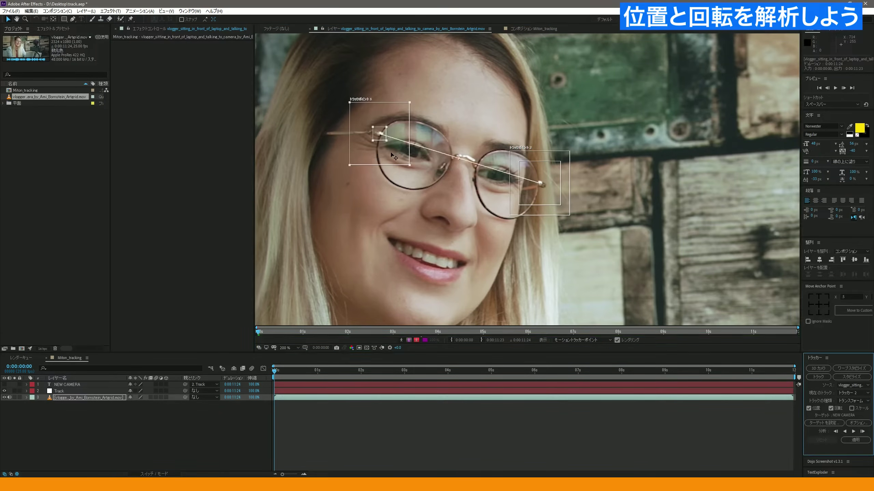
drag(386, 141, 404, 157)
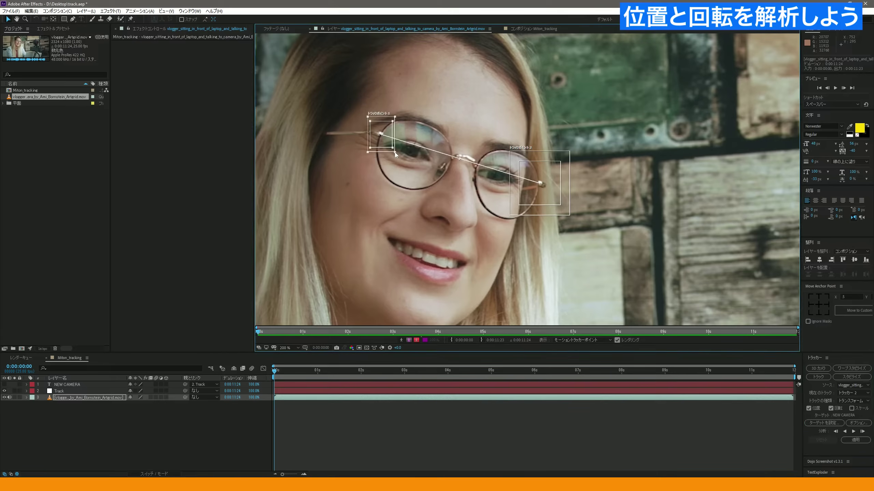
mouse_move(560, 206)
mouse_down()
mouse_move(551, 194)
mouse_move(563, 203)
mouse_up()
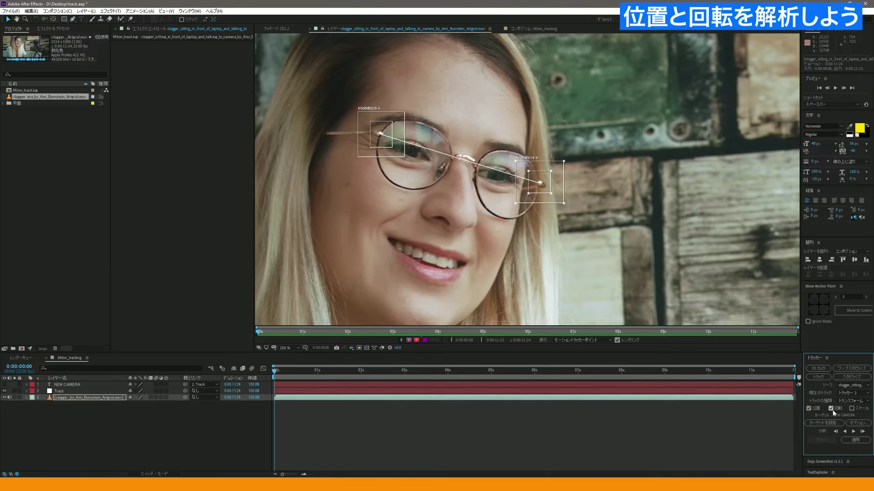
click(854, 433)
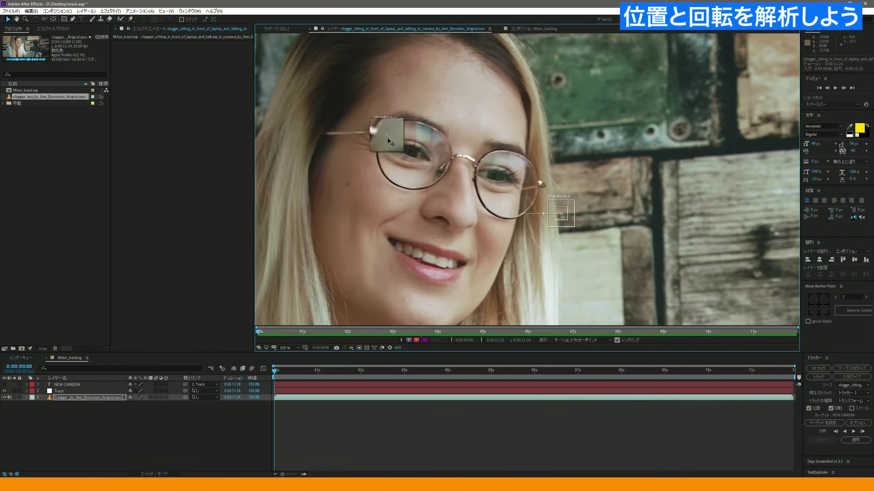
- Reposition both track points onto the left and right glasses hinges and re-run forward analysis
drag(381, 137, 385, 138)
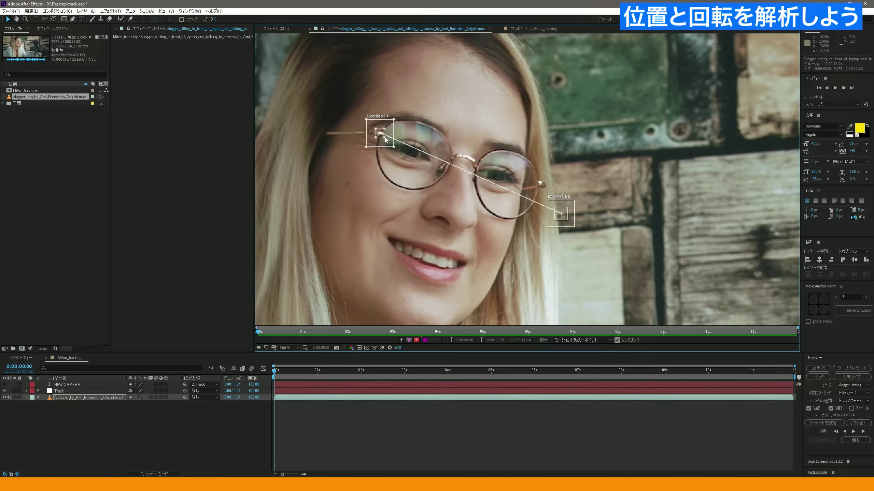
drag(567, 219, 547, 190)
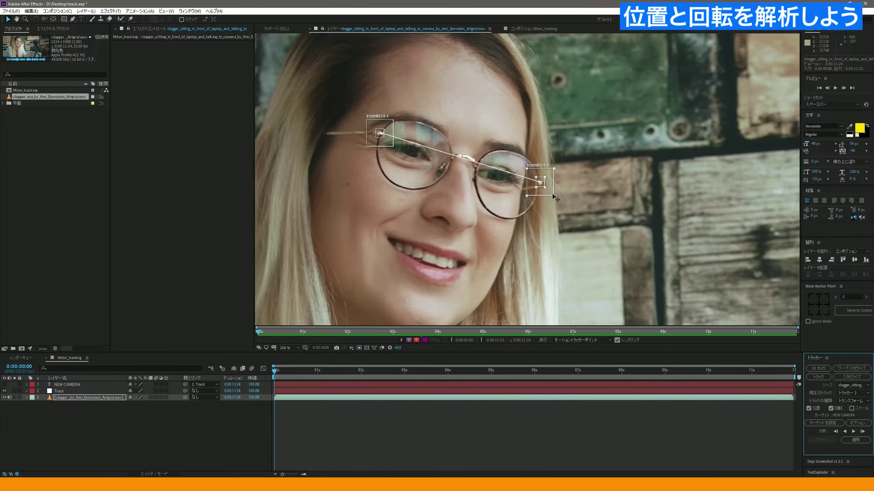
click(854, 432)
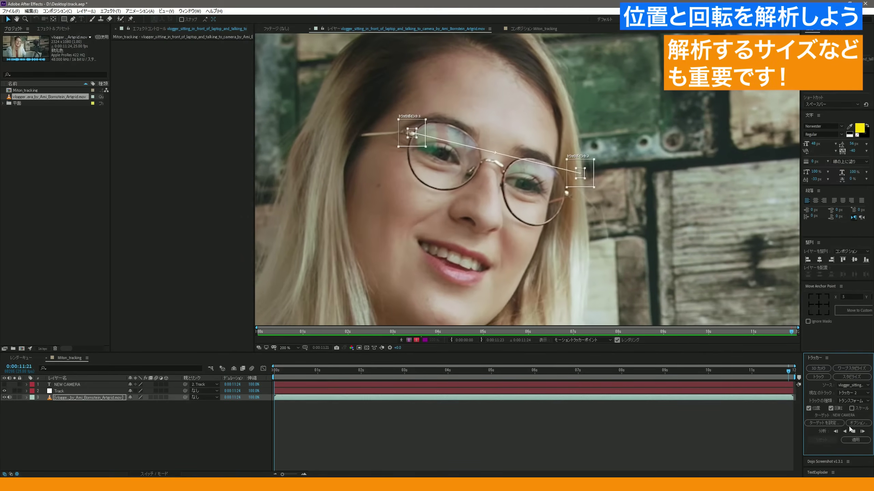
- At 0:00:10:19, drag track point 2 back onto the right hinge and analyze two frames forward
mouse_move(756, 369)
mouse_down()
mouse_move(718, 370)
mouse_move(730, 379)
mouse_up()
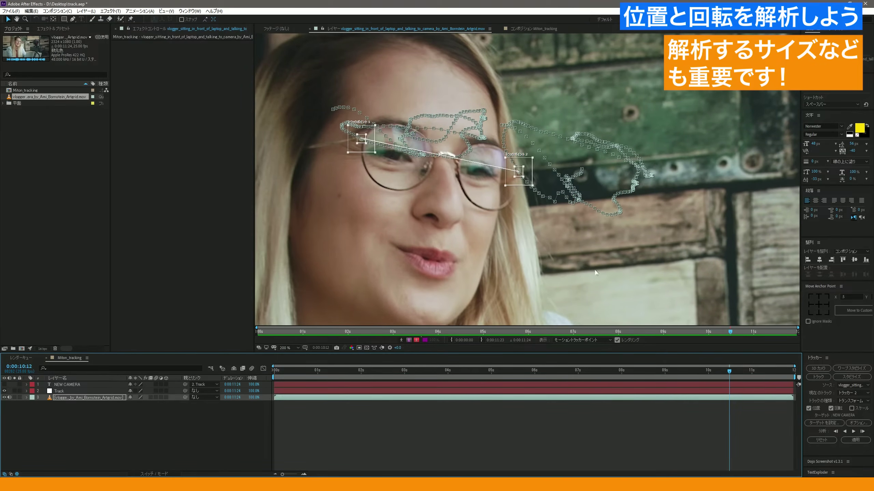
click(739, 370)
key(Page_Down)
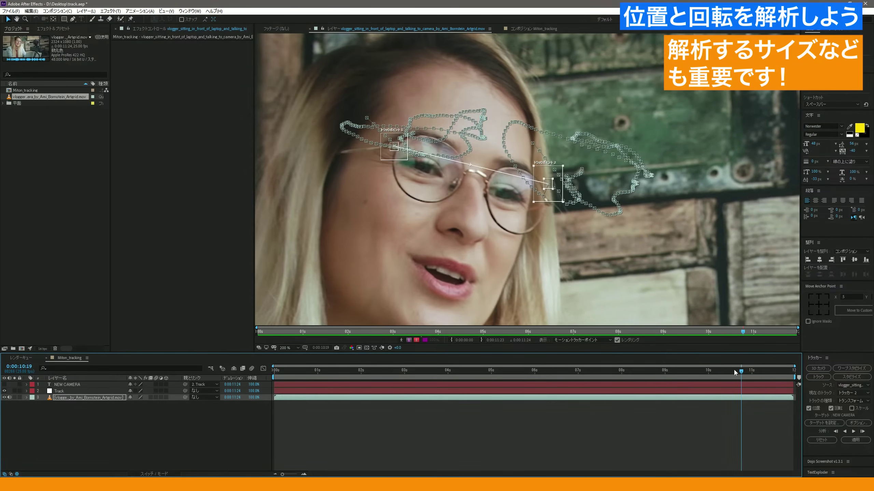
drag(550, 192, 551, 201)
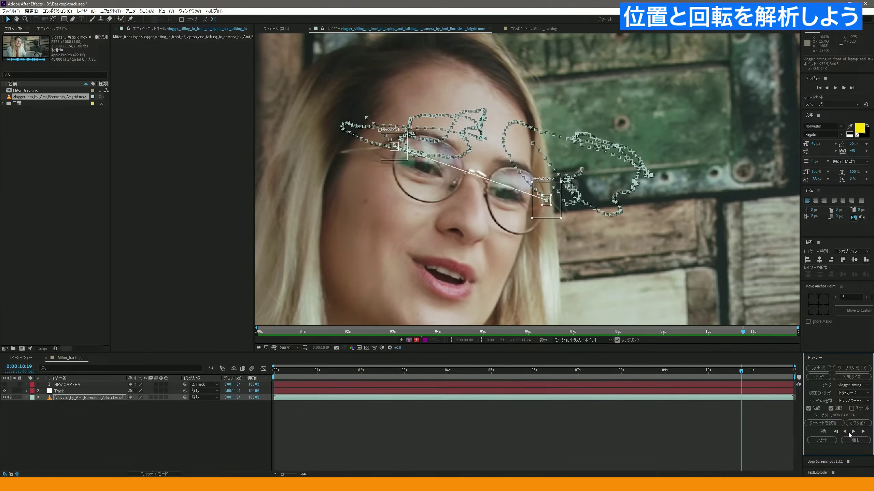
click(862, 433)
click(862, 432)
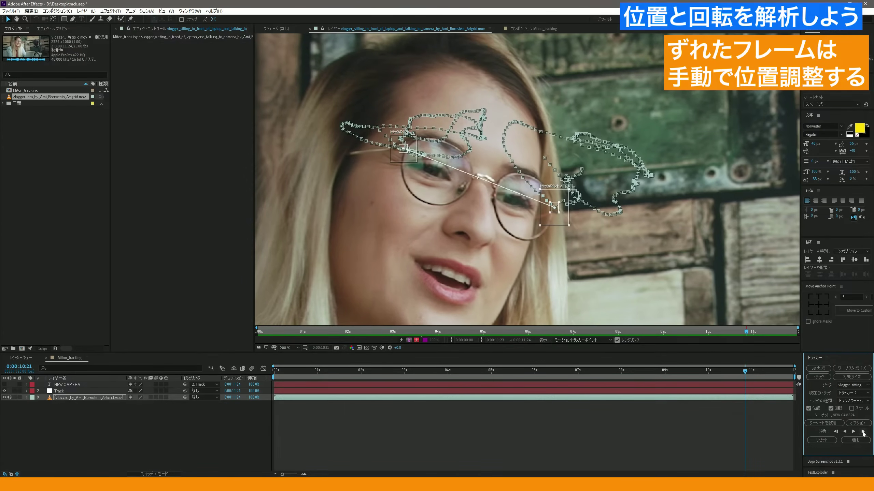
- Resume tracking, stop where it drifts, and nudge track point 2 back onto the hinge at 0:00:11:03
click(804, 385)
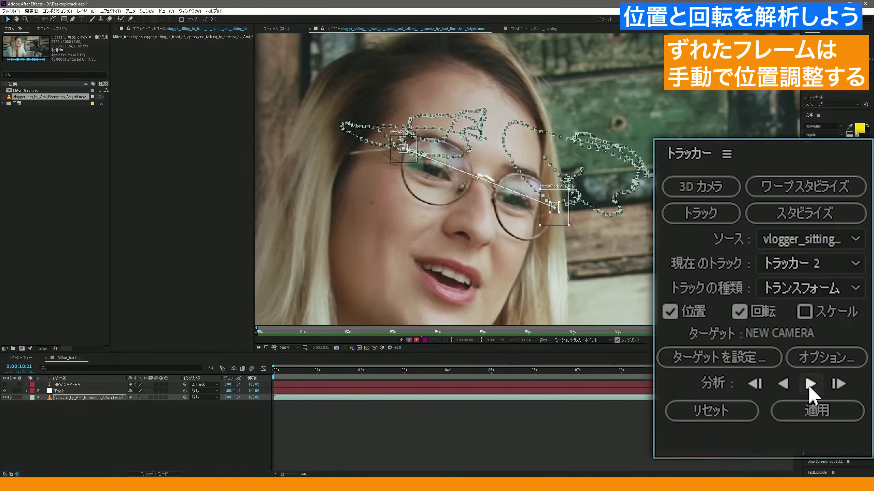
click(787, 385)
key(Page_Up)
key(Page_Up)
key(Page_Up)
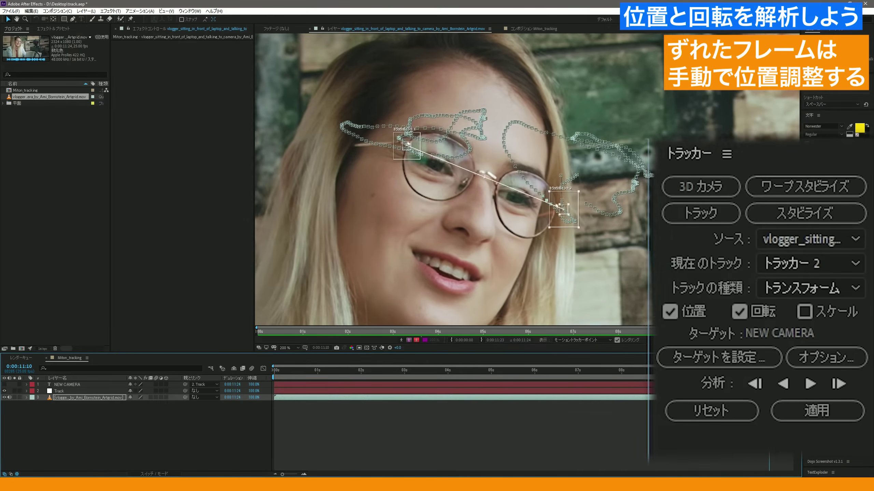
key(Page_Up)
key(Page_Up)
key(Page_Up)
key(Page_Up)
key(Page_Up)
key(Page_Up)
key(Page_Up)
key(Page_Up)
key(Page_Up)
key(Page_Down)
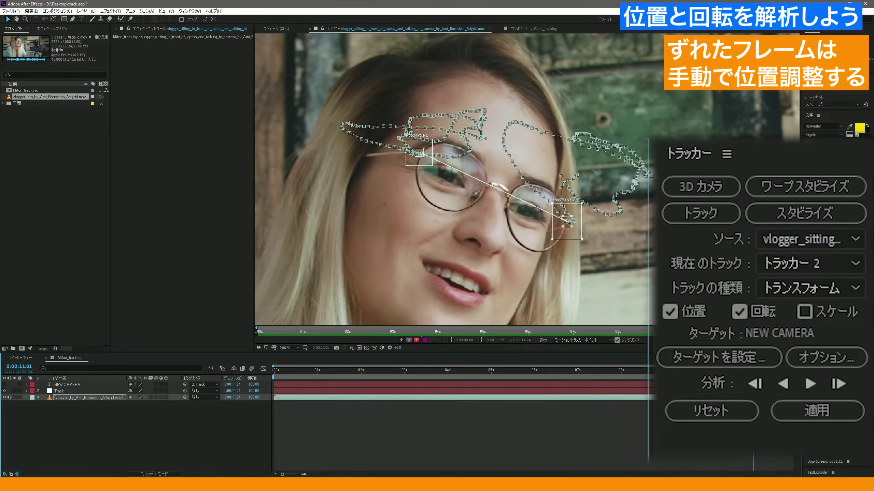
key(Page_Down)
key(Page_Down)
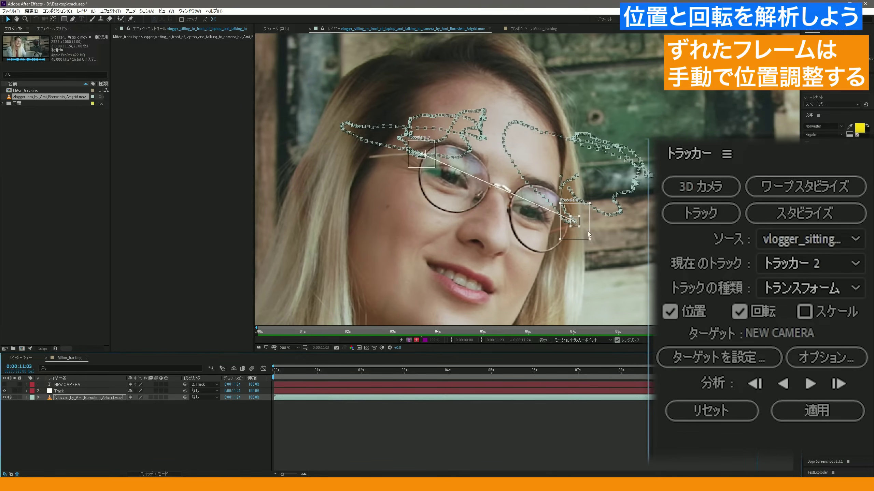
drag(574, 226, 571, 228)
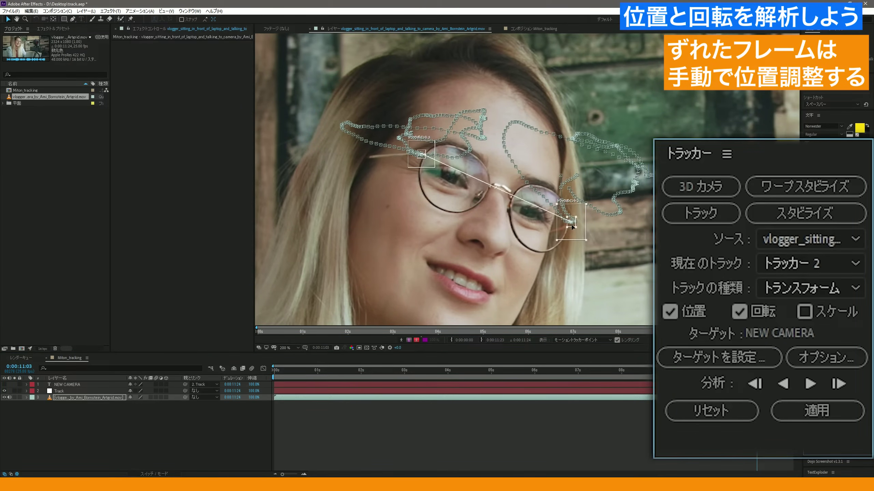
- Analyze frame by frame forward through the remaining frames to the clip's end
click(838, 385)
click(839, 391)
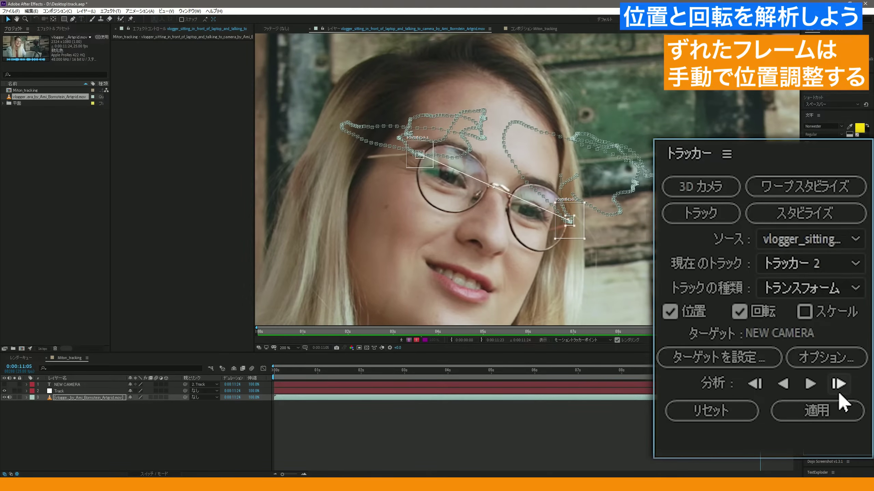
click(838, 387)
click(838, 384)
click(838, 385)
click(838, 383)
click(838, 385)
click(838, 385)
click(838, 384)
click(838, 384)
click(838, 384)
click(838, 384)
click(838, 385)
click(838, 385)
click(839, 385)
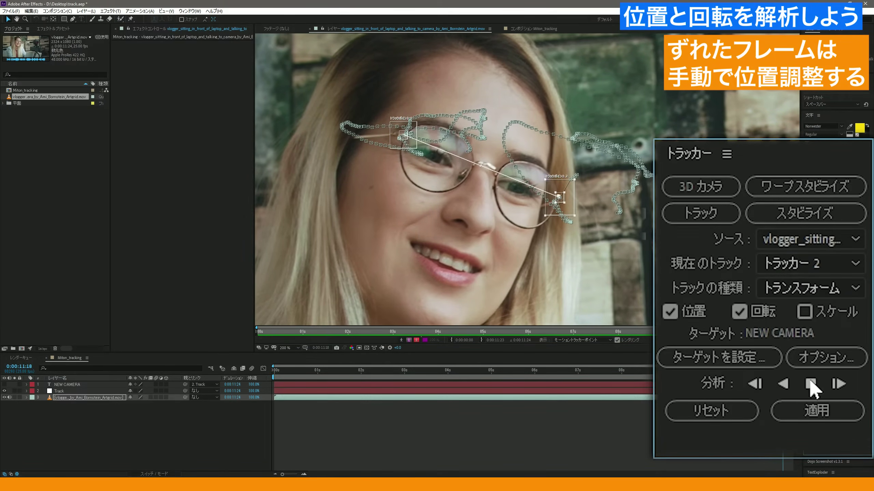
- Review the track around 0:00:11:12, then return to the clip's first frame
mouse_move(791, 371)
mouse_down()
mouse_move(774, 385)
mouse_move(750, 380)
mouse_up()
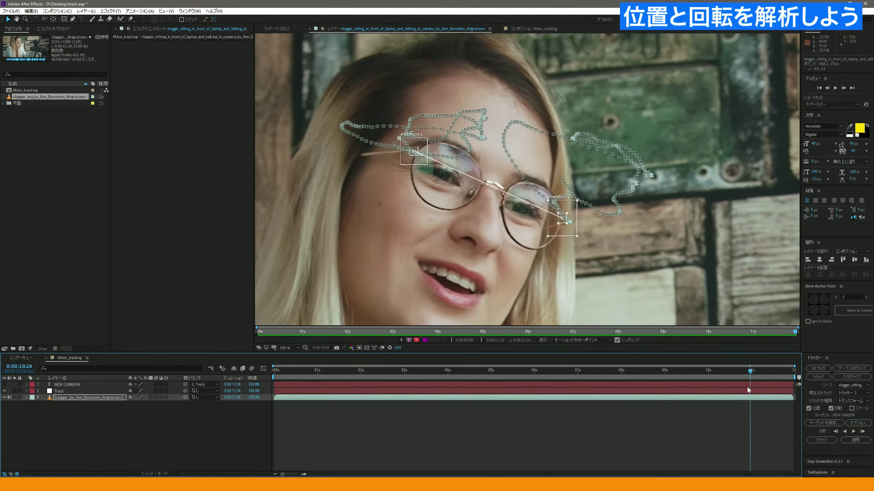
drag(748, 388, 172, 394)
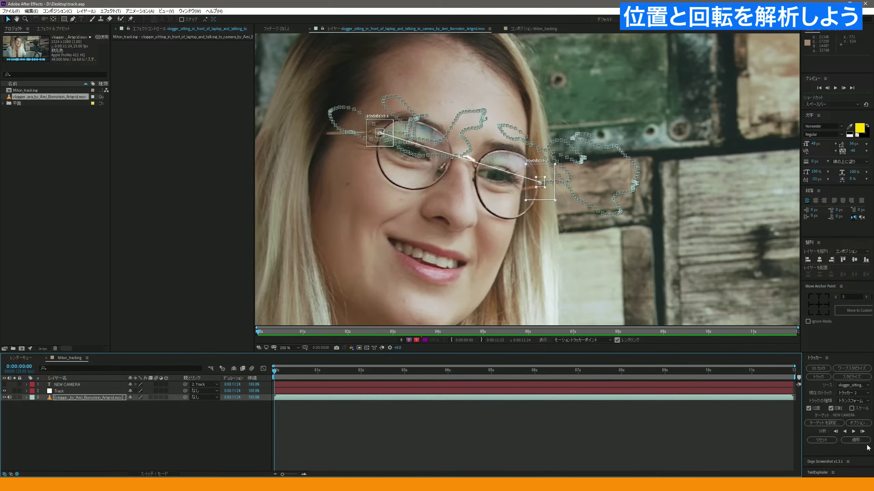
right_click(84, 424)
- Add a Null Object layer named track_glass and select it near the clip's end
mouse_move(131, 349)
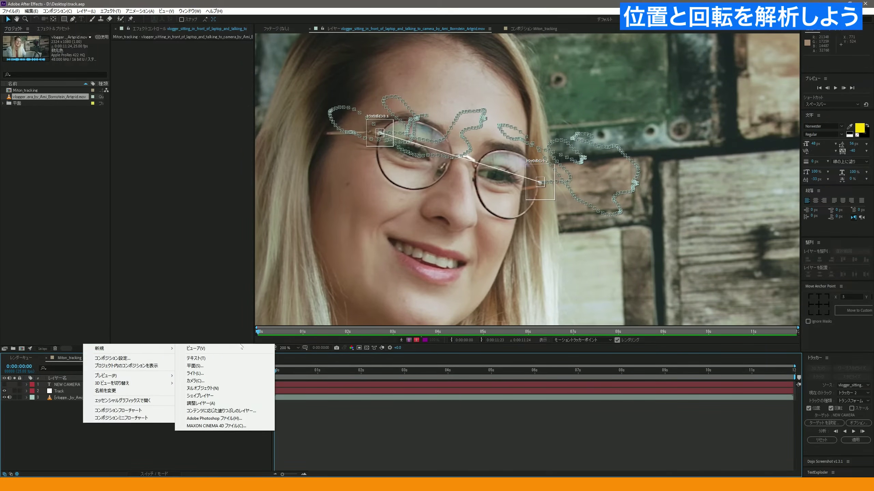
click(224, 390)
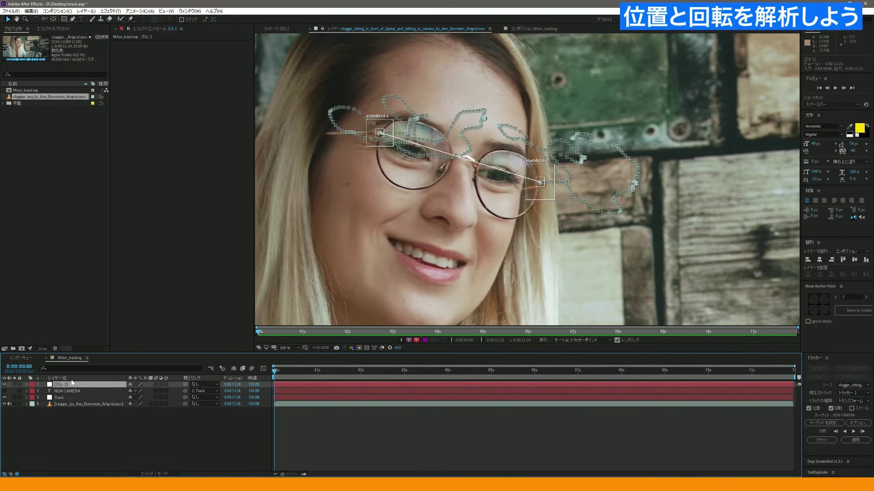
key(Return)
text(ta)
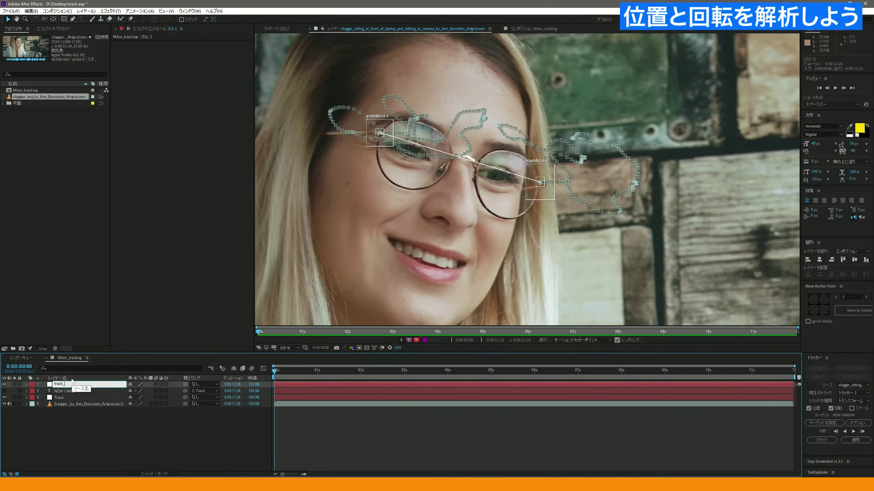
text(glass)
key(Return)
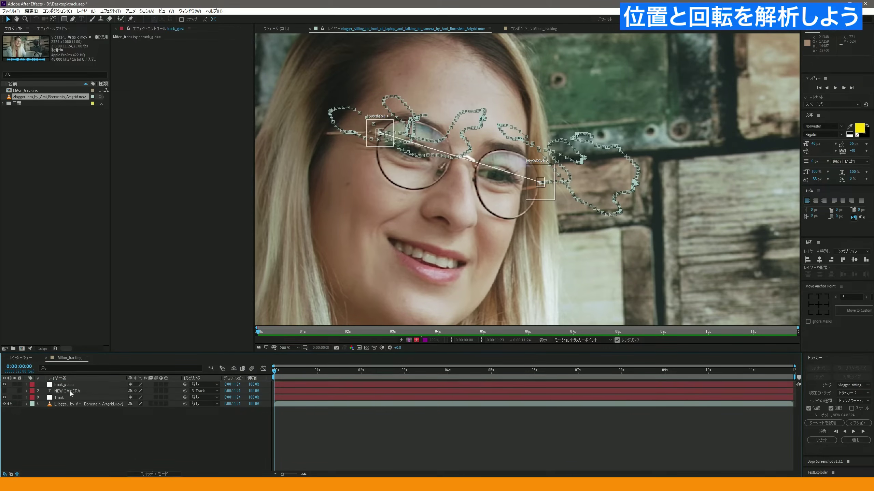
click(77, 386)
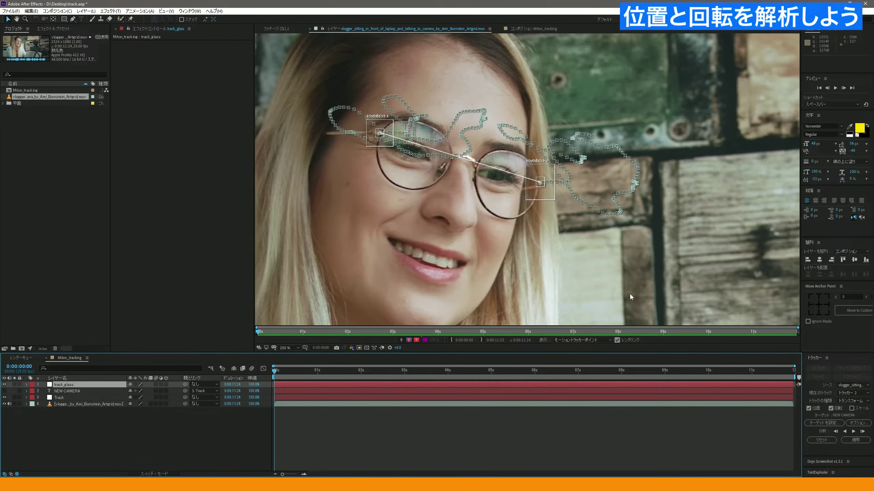
drag(788, 372, 774, 382)
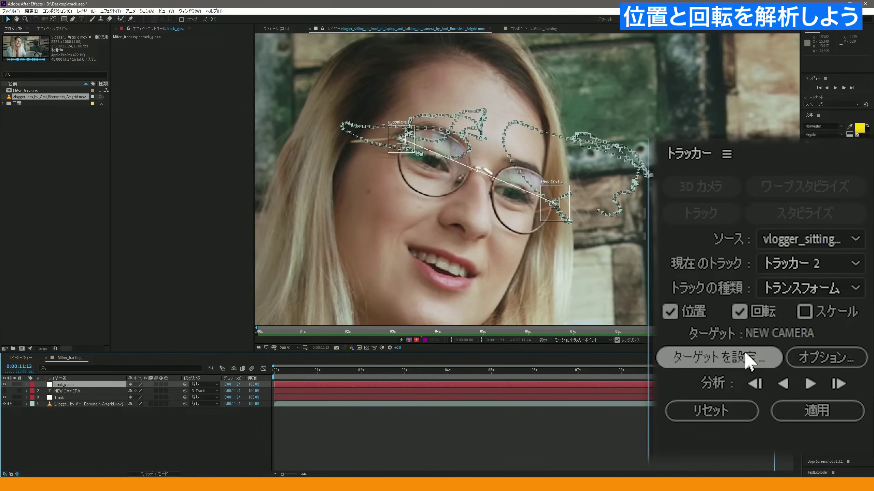
- Set track_glass as Tracker 2's motion target and apply the track on both X and Y
click(724, 361)
click(442, 233)
click(451, 240)
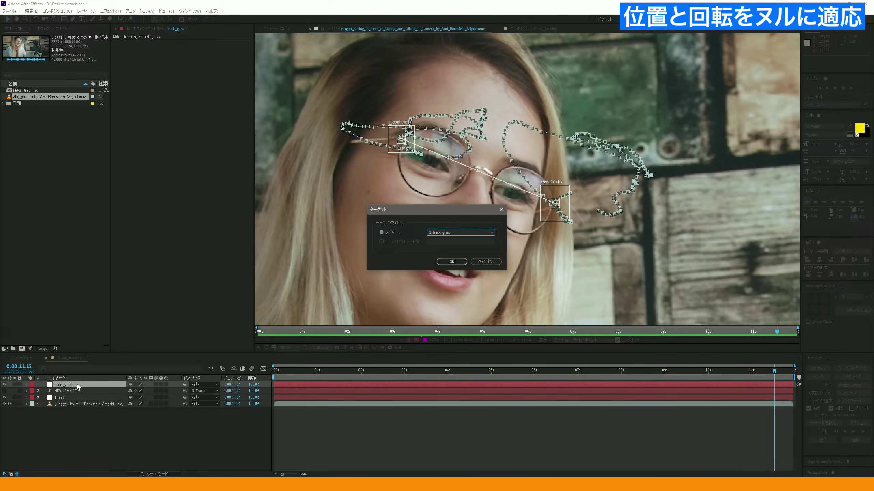
click(457, 262)
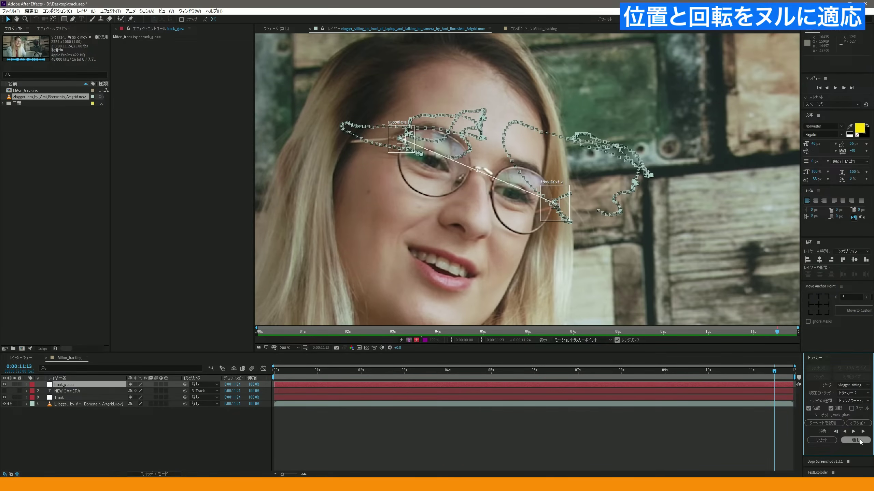
click(857, 440)
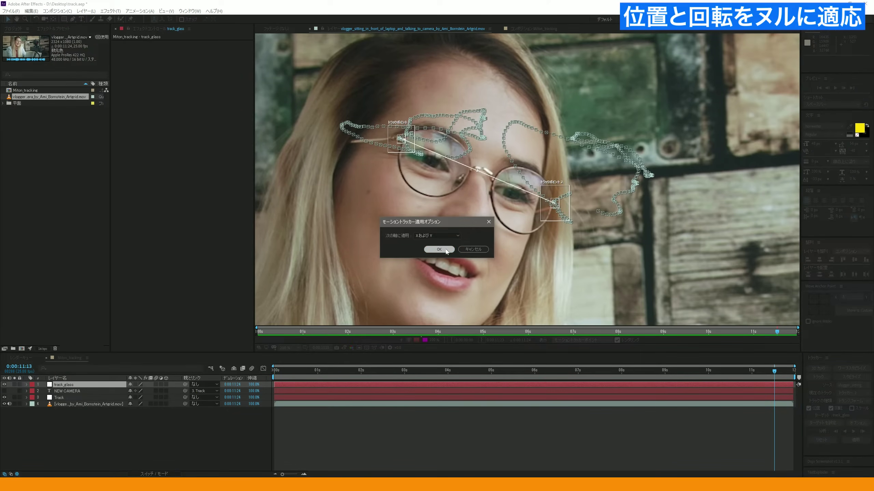
click(439, 249)
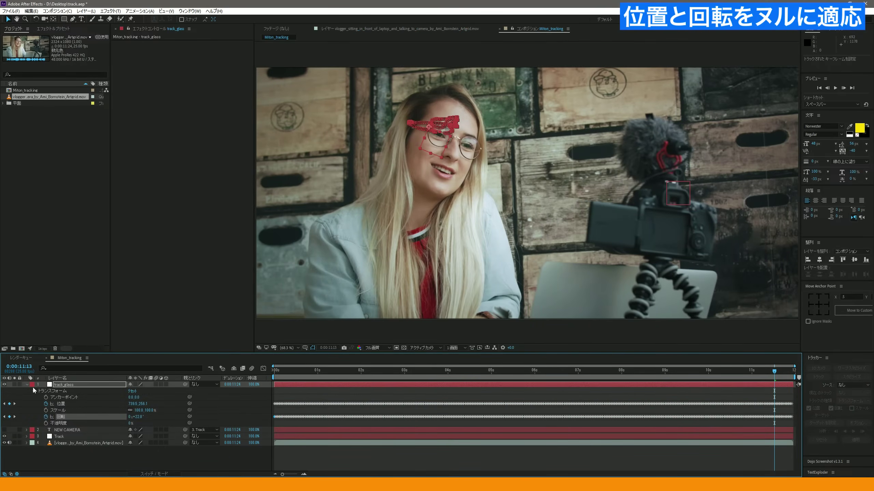
click(27, 385)
click(97, 441)
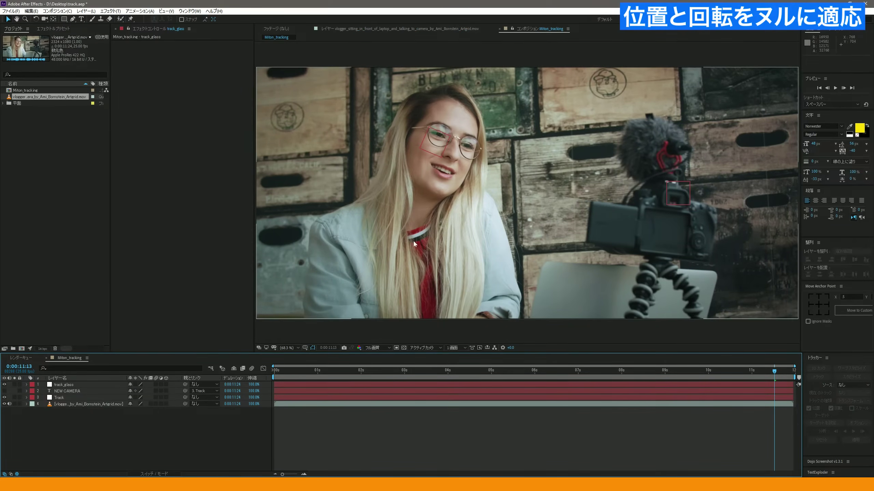
- Scrub and play the clip, revealing track_glass Rotation, to confirm it follows the glasses
drag(283, 368, 726, 357)
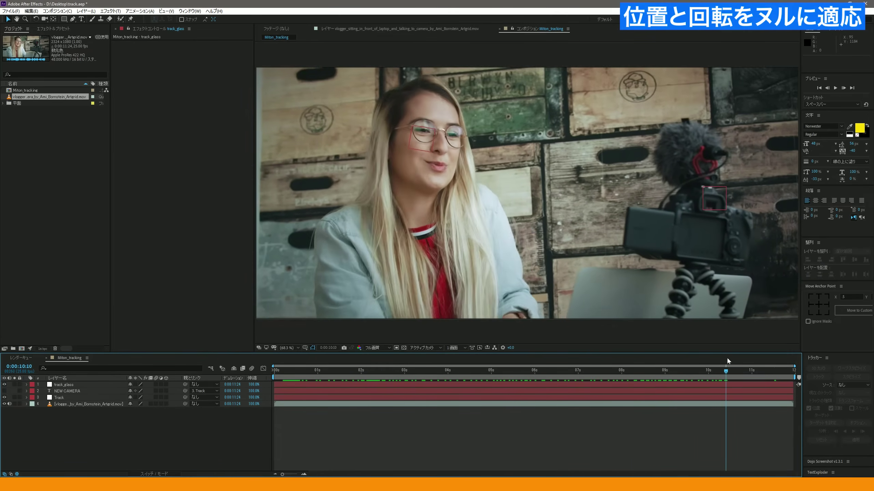
drag(726, 357, 522, 358)
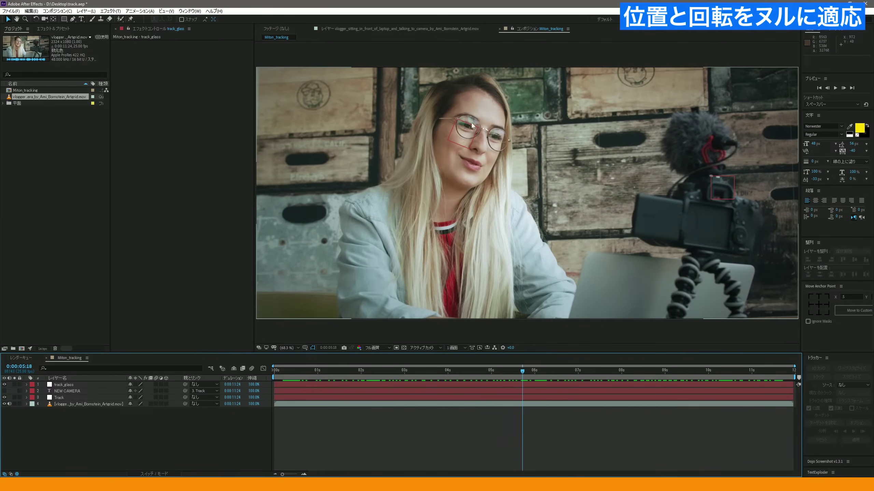
scroll(487, 121, up, 1)
scroll(485, 119, down, 1)
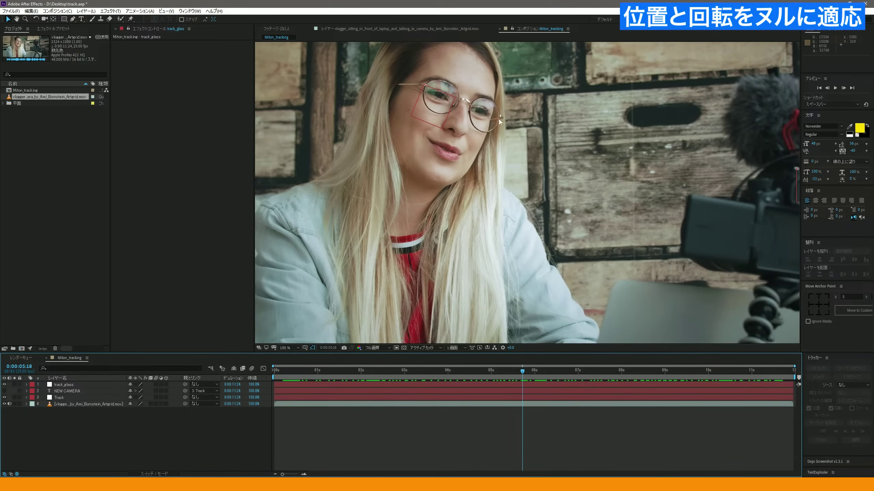
drag(318, 379, 408, 376)
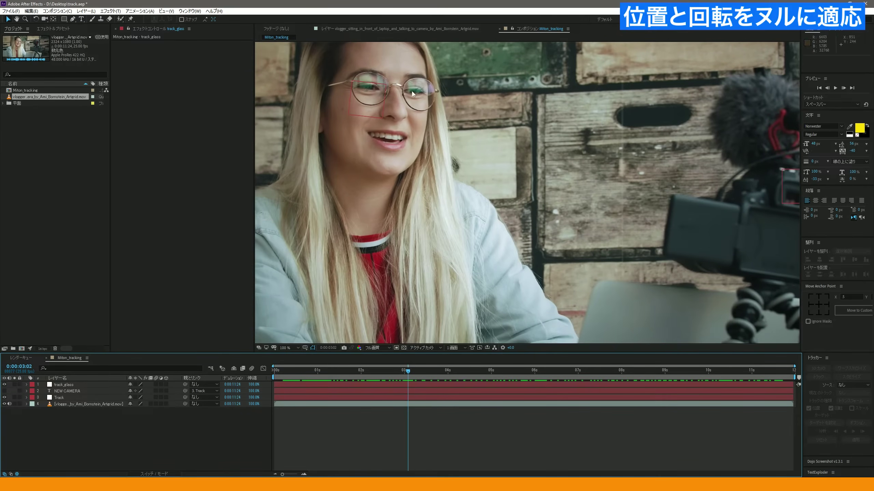
click(417, 374)
drag(454, 374, 635, 407)
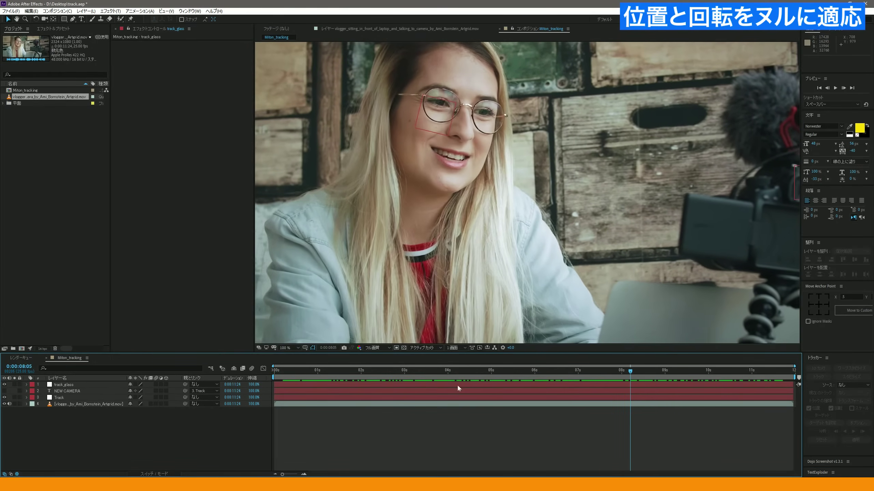
click(99, 385)
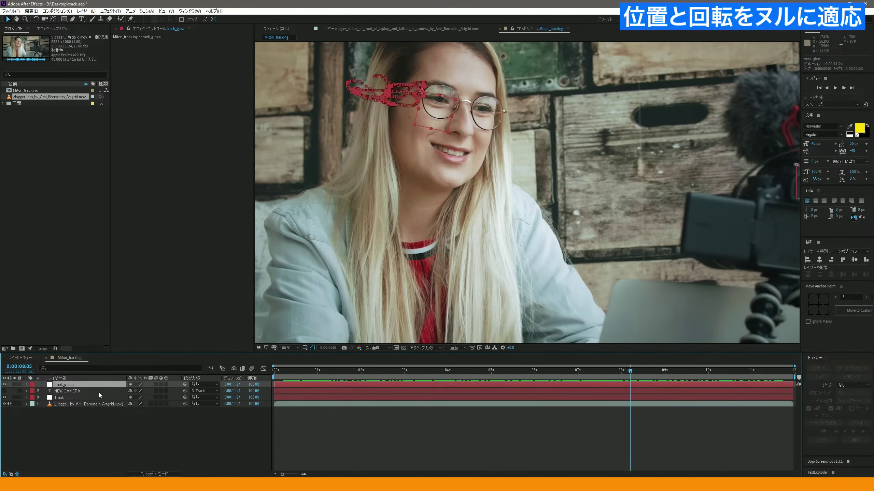
key(r)
click(317, 370)
drag(317, 370, 672, 367)
key(space)
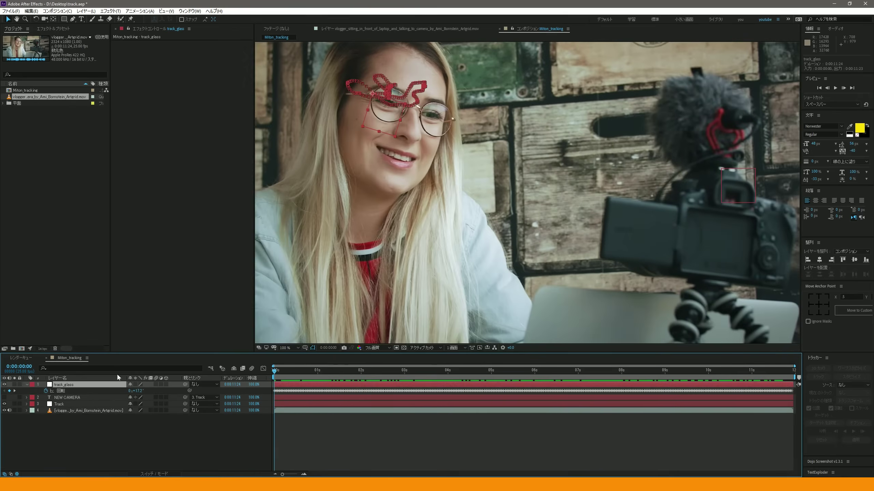
- Set the viewer preview resolution to Half and fit the whole frame in the viewer
click(376, 347)
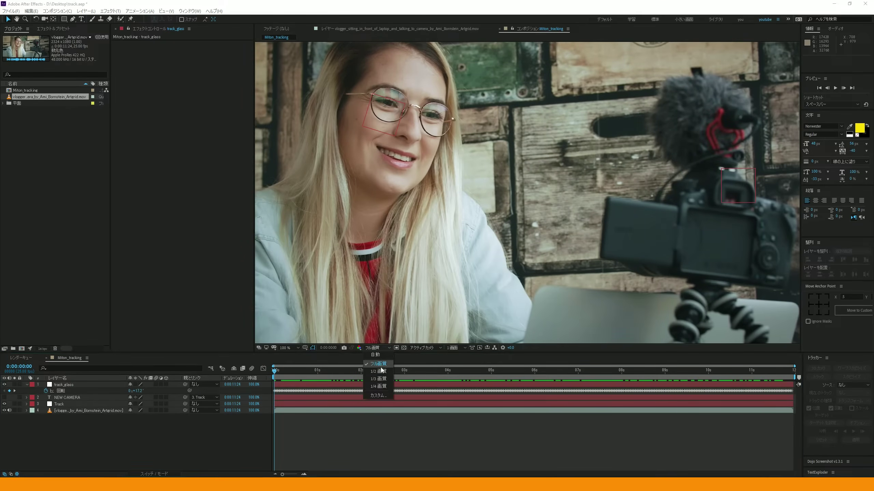
click(382, 373)
key(shift+slash)
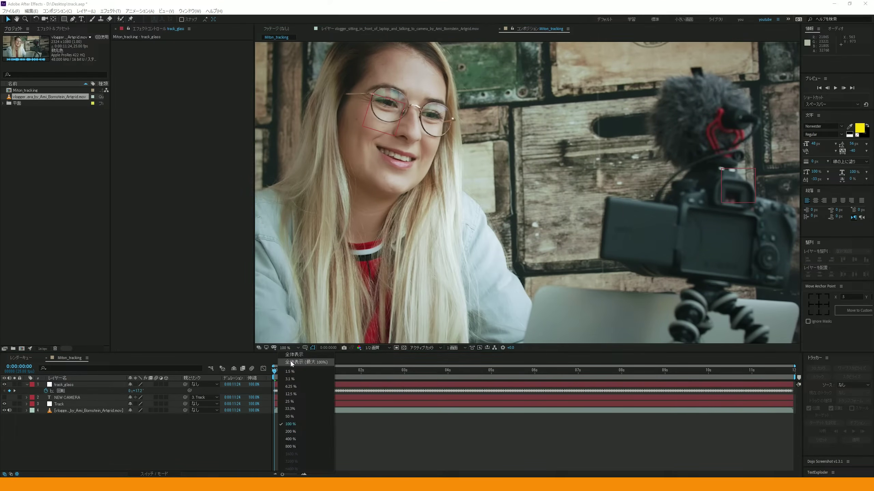
click(218, 428)
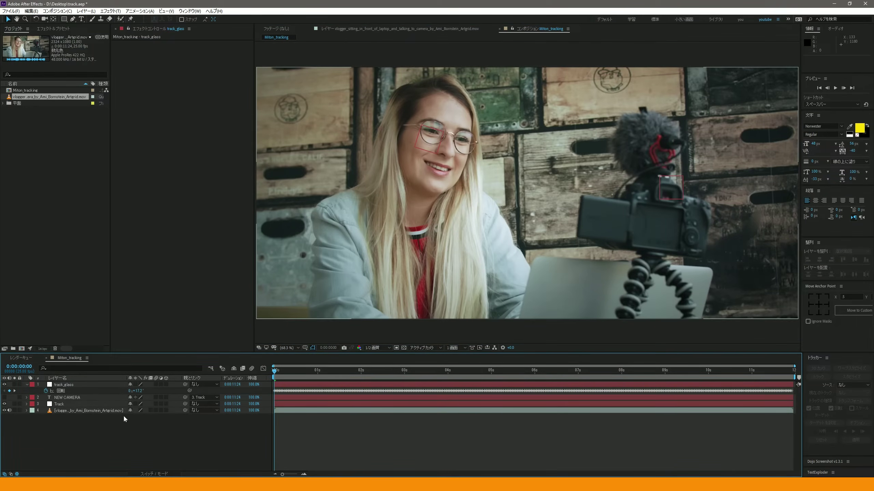
click(76, 392)
click(81, 19)
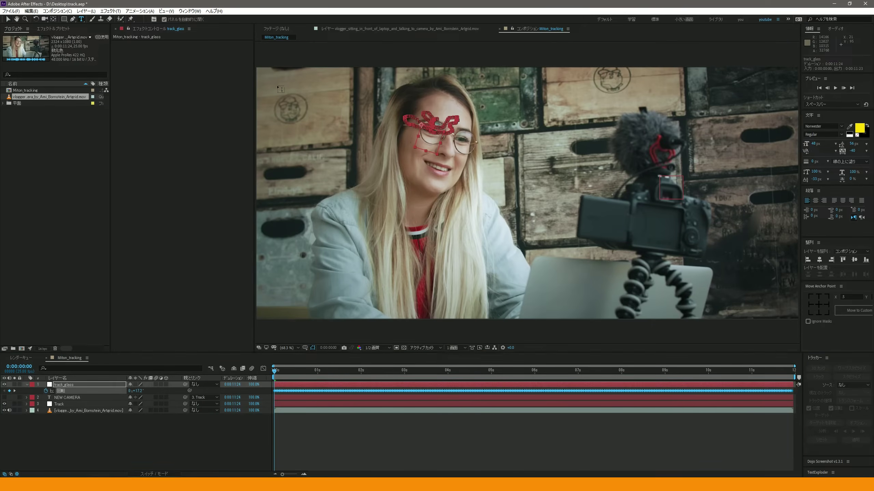
- Type 'NEW Glasses' left of her head, scale it to about 226% and rotate it 17°
click(315, 119)
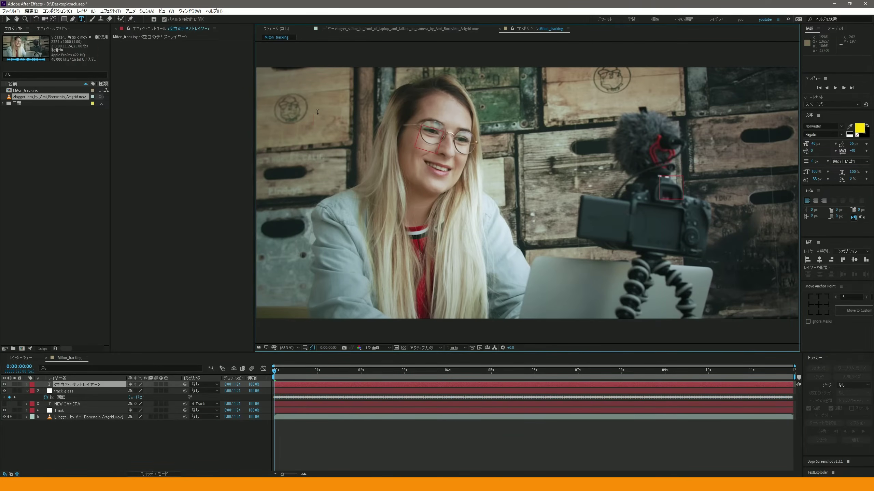
text(NEW)
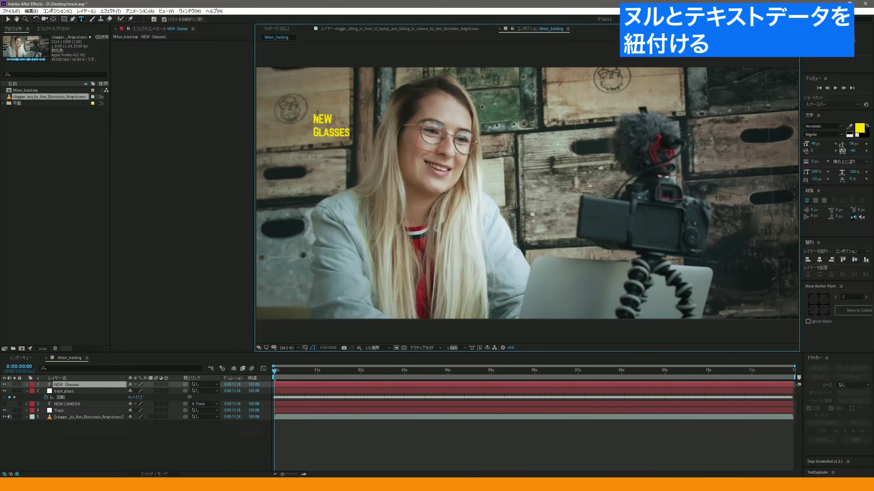
click(8, 19)
drag(350, 117, 394, 111)
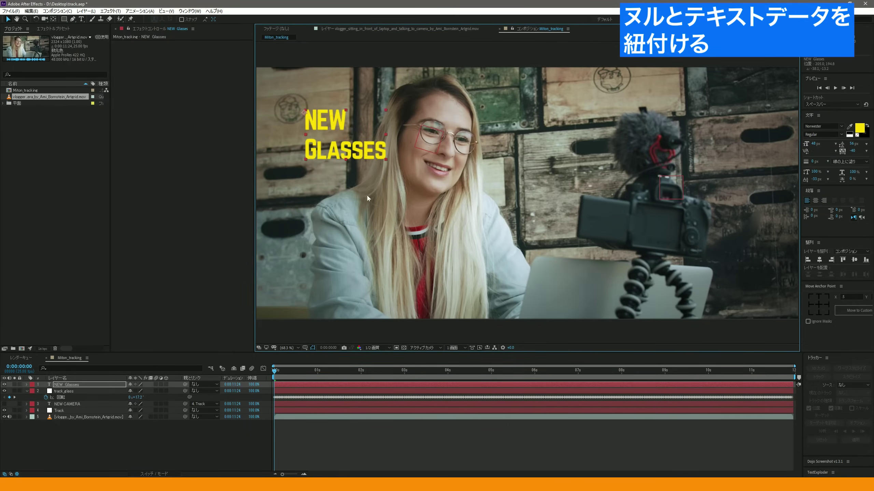
key(r)
drag(142, 392, 144, 392)
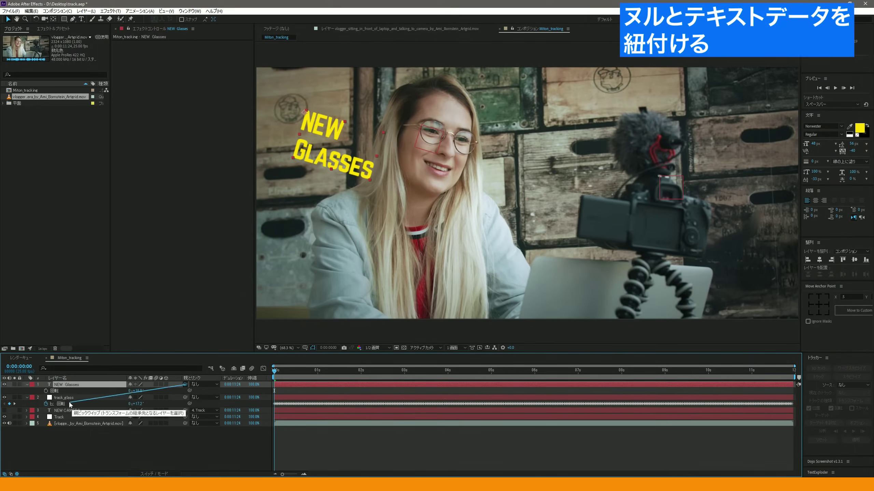
- Parent the NEW Glasses label to track_glass and nudge it into place beside the glasses
drag(70, 398, 69, 398)
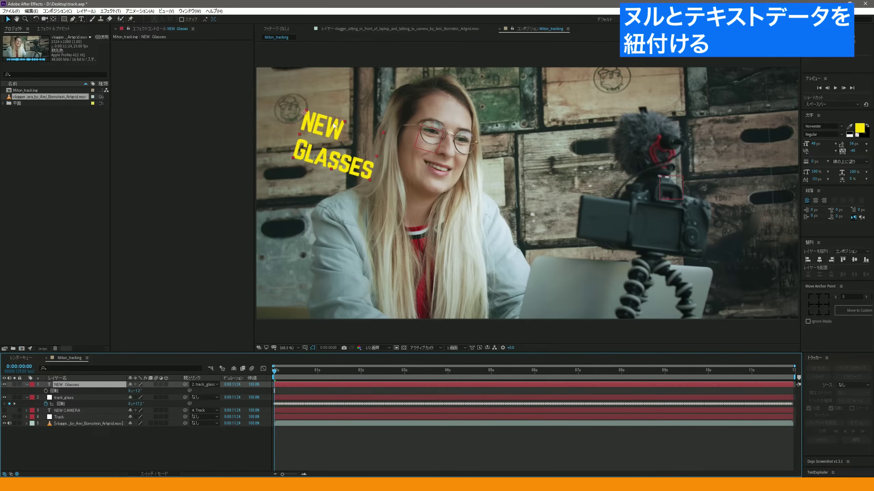
drag(334, 125, 336, 117)
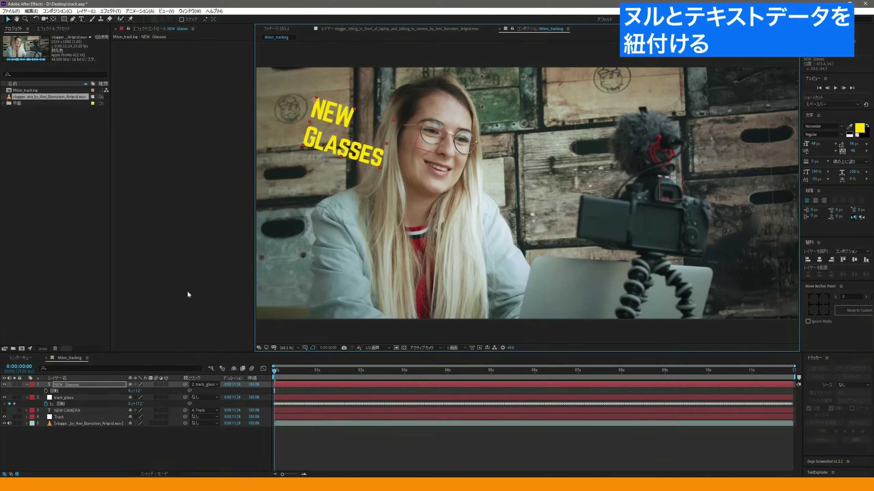
click(138, 392)
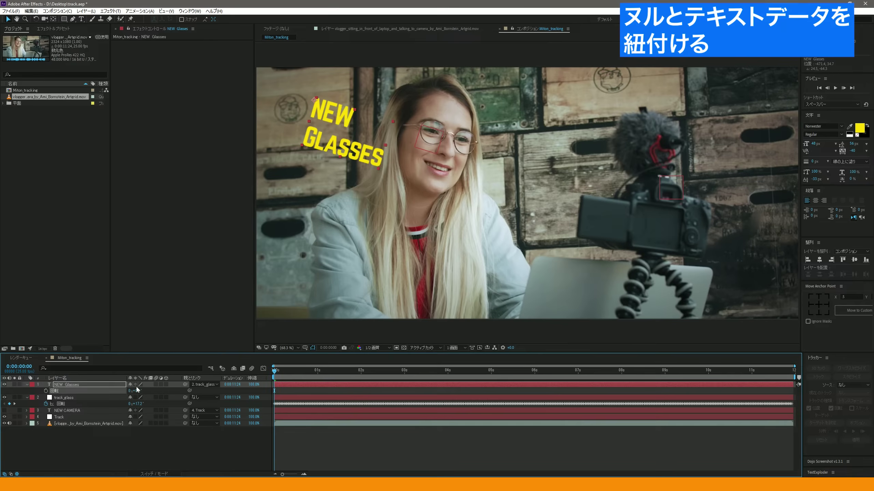
drag(363, 160, 367, 155)
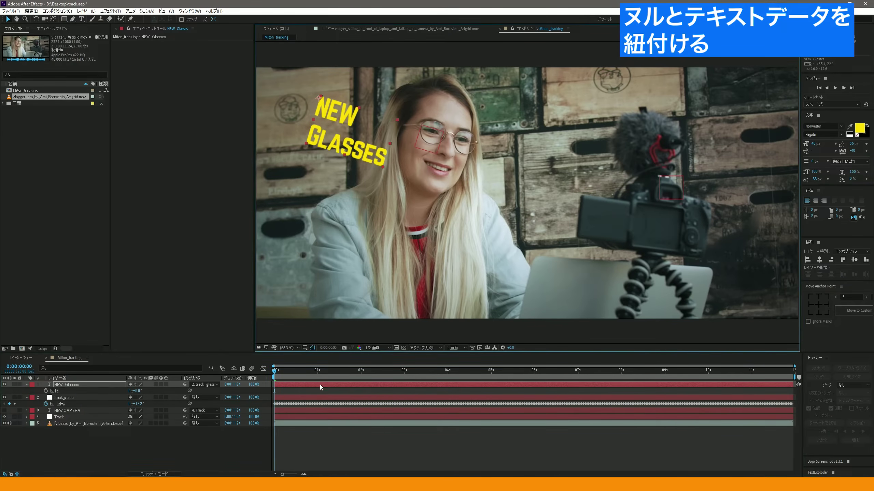
drag(320, 371, 470, 371)
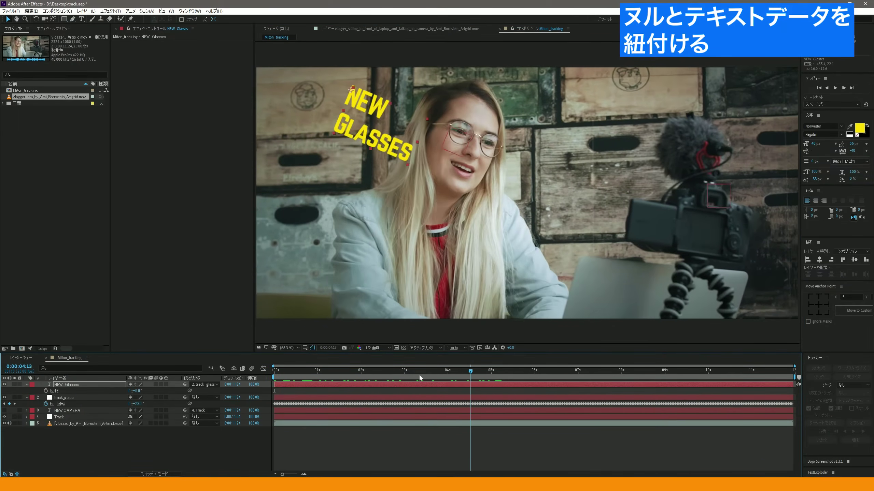
- Preview the composition from the start twice to watch the label follow the glasses
key(Home)
key(space)
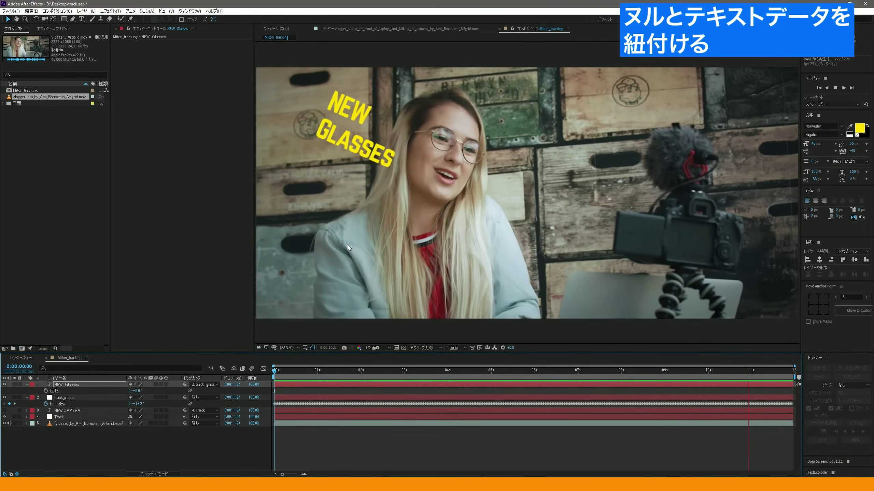
click(335, 100)
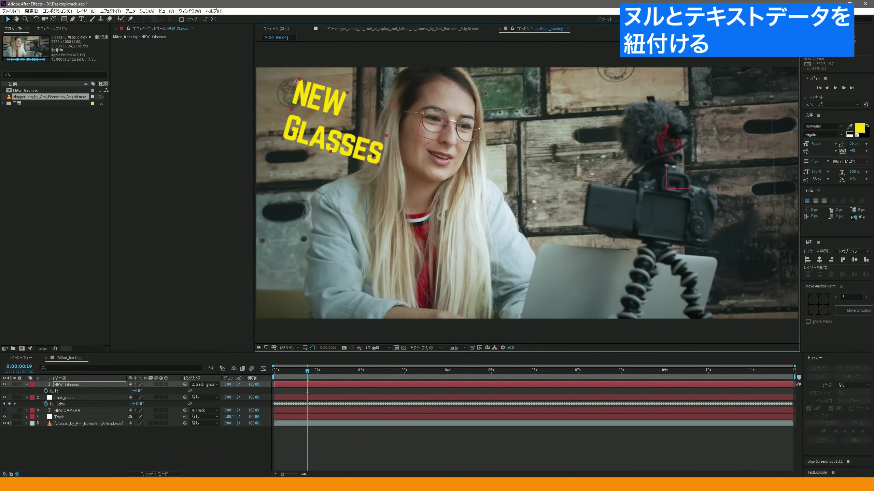
drag(329, 368, 274, 369)
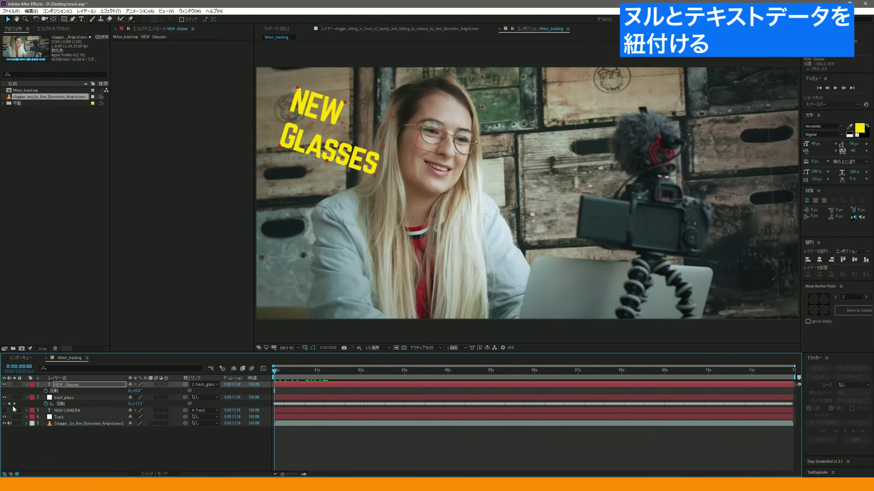
key(space)
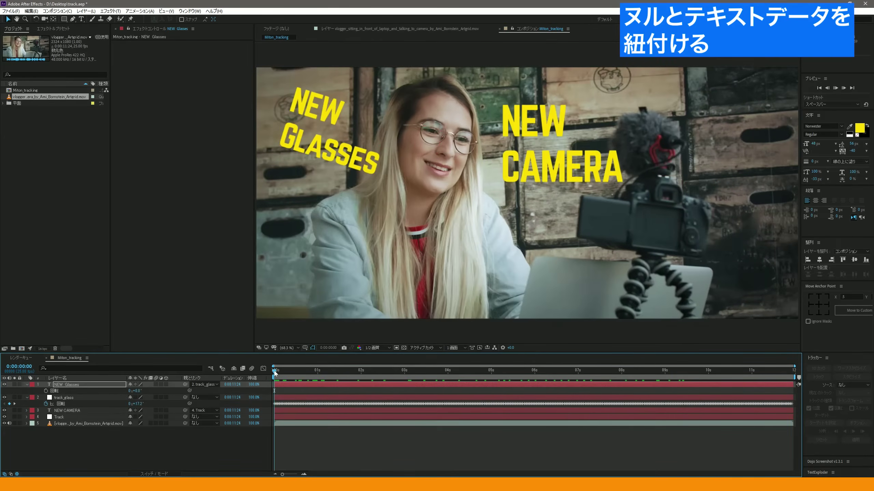
- Preview the clip with NEW Glasses and track_glass collapsed, checking both labels track at later frames
click(275, 371)
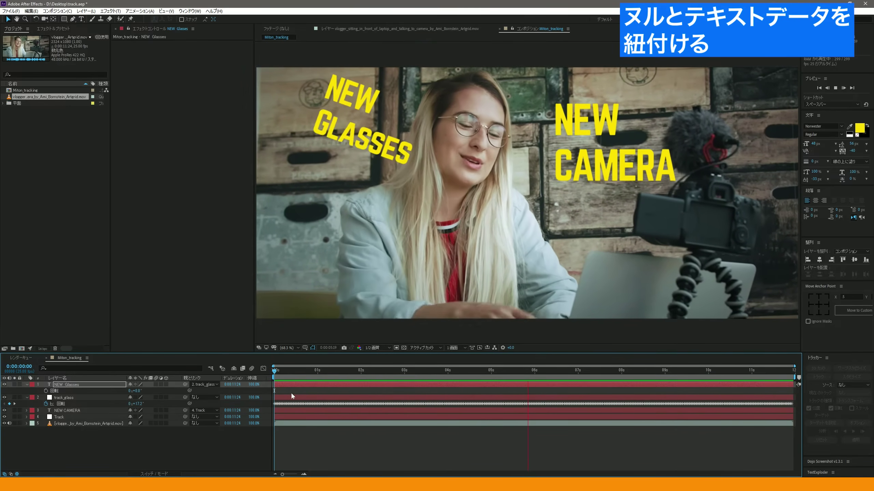
click(27, 384)
click(27, 391)
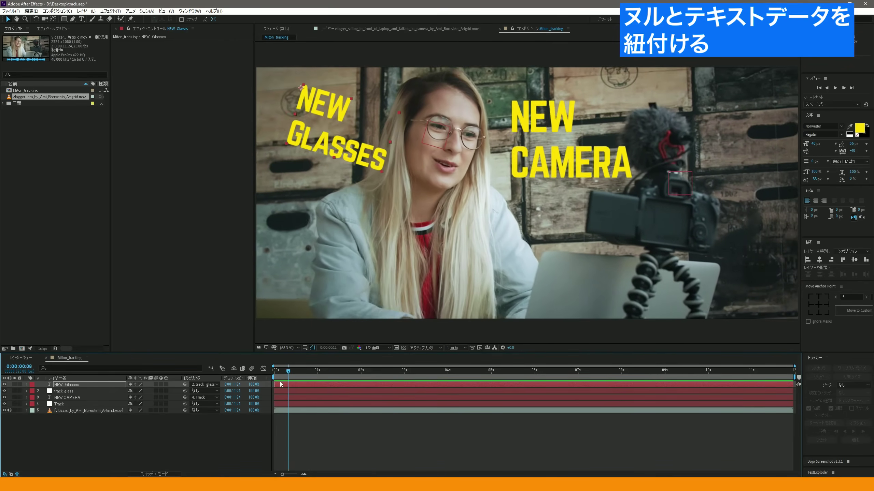
key(space)
drag(319, 376, 405, 396)
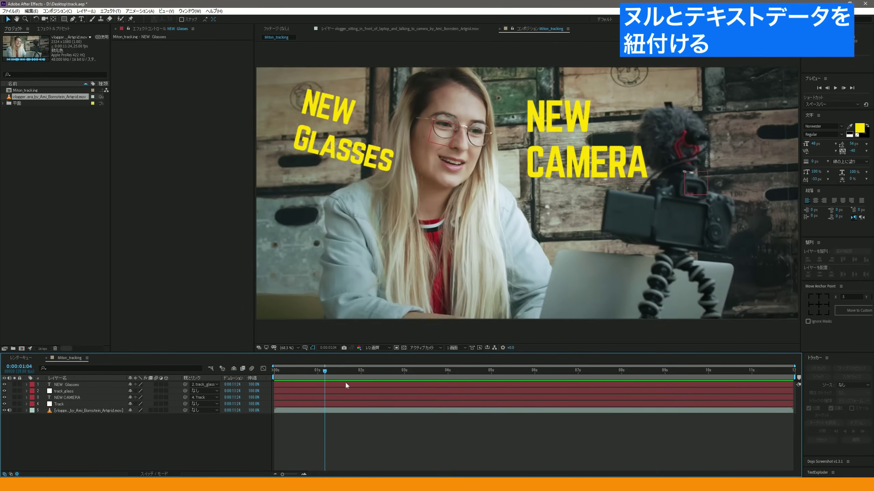
- Create a new composition from the vlogger footage in the Project panel
key(Home)
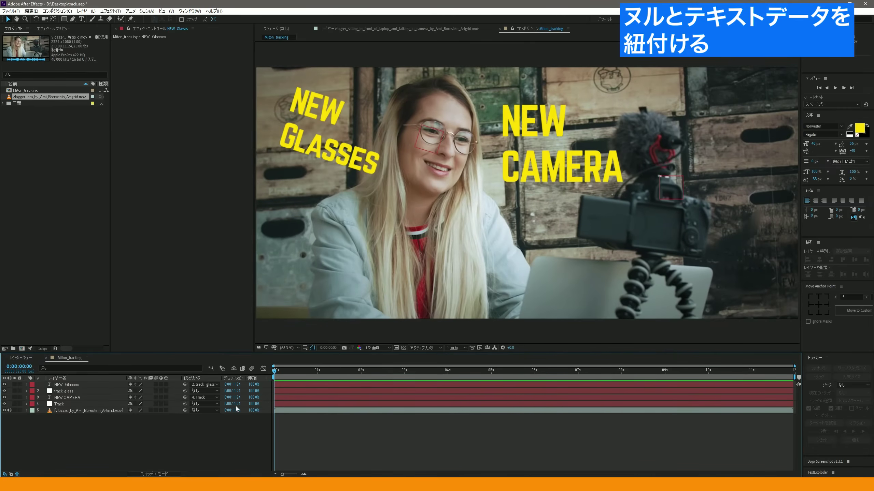
click(64, 152)
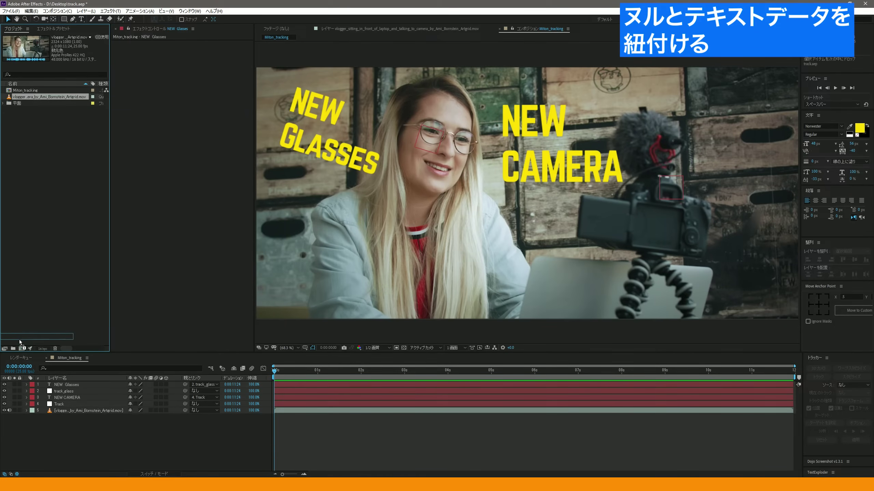
drag(19, 340, 21, 348)
- Select the Stb composition, play and scrub its vlogger clip to about six seconds, then select the layer
click(28, 96)
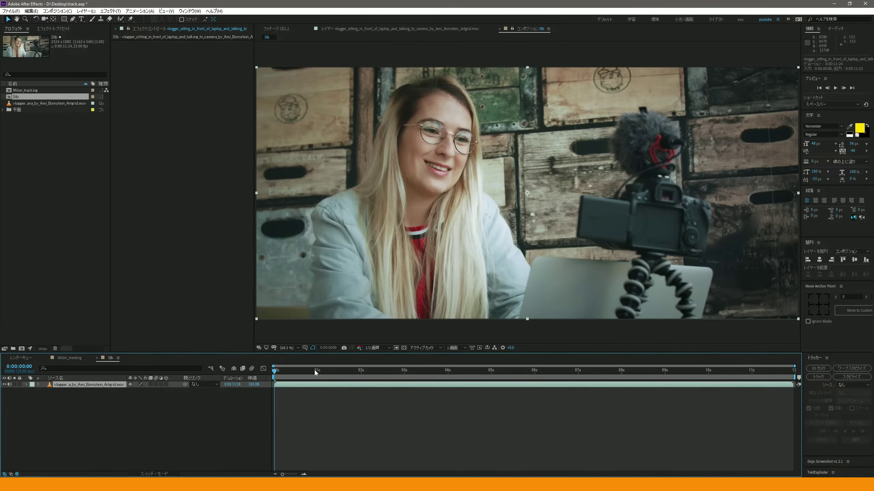
key(space)
key(space)
click(193, 412)
drag(277, 372, 550, 371)
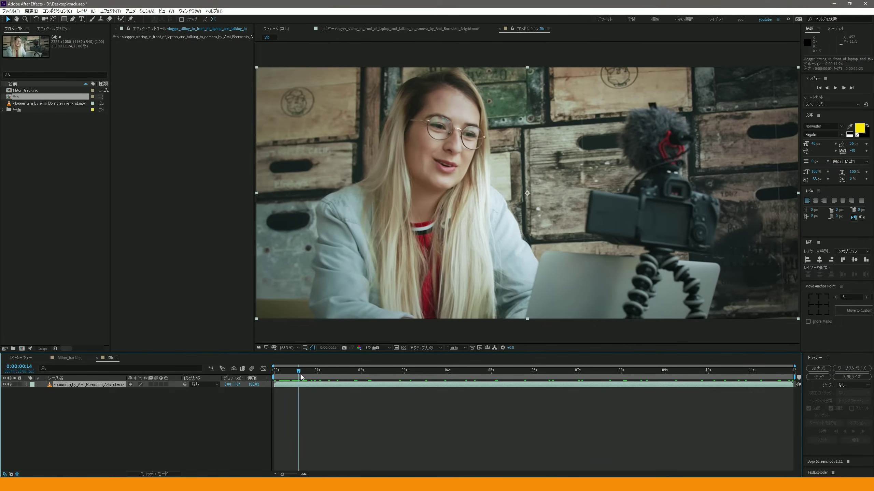
key(Home)
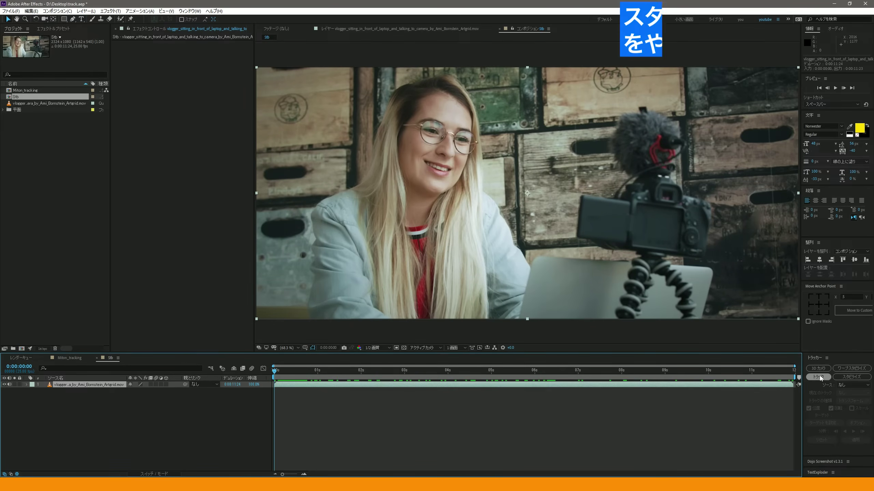
click(75, 413)
click(81, 387)
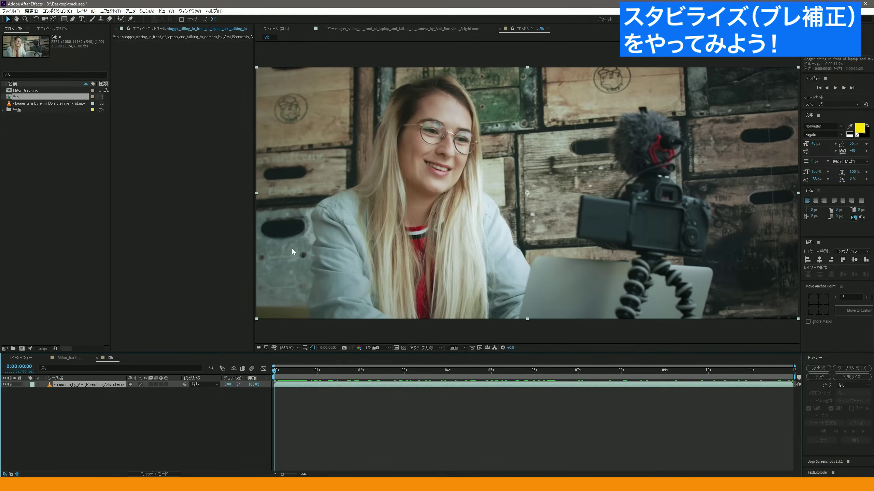
- Start a Stabilize Motion track on the vlogger layer and enlarge track point 1 over her nose
click(91, 407)
click(856, 378)
drag(359, 115, 496, 187)
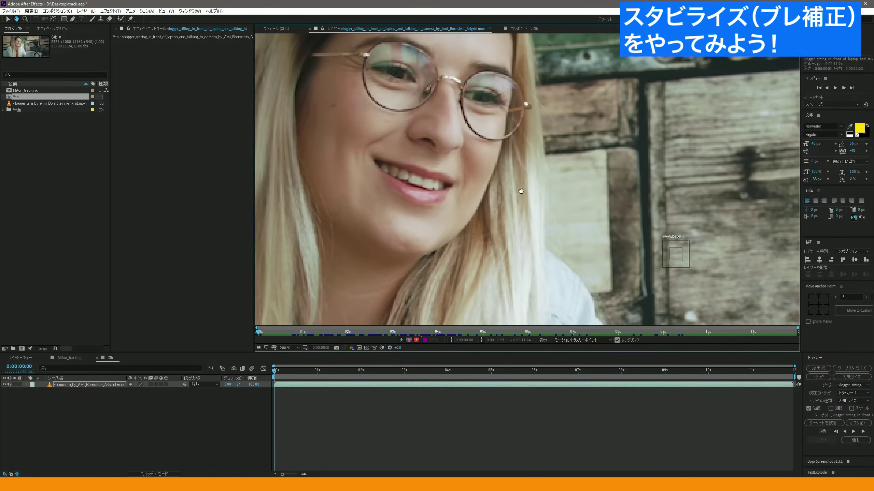
mouse_move(695, 271)
mouse_down()
mouse_move(706, 278)
mouse_move(698, 264)
mouse_move(450, 165)
mouse_move(435, 144)
mouse_move(456, 116)
mouse_up()
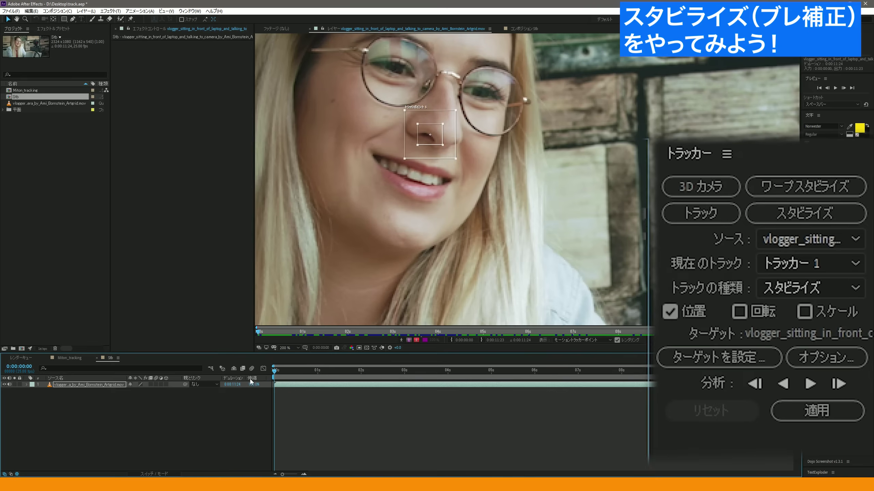
- Analyze the nose track forward to 0:00:11:23, re-running from 0:00:00:22, and review the motion path
click(810, 385)
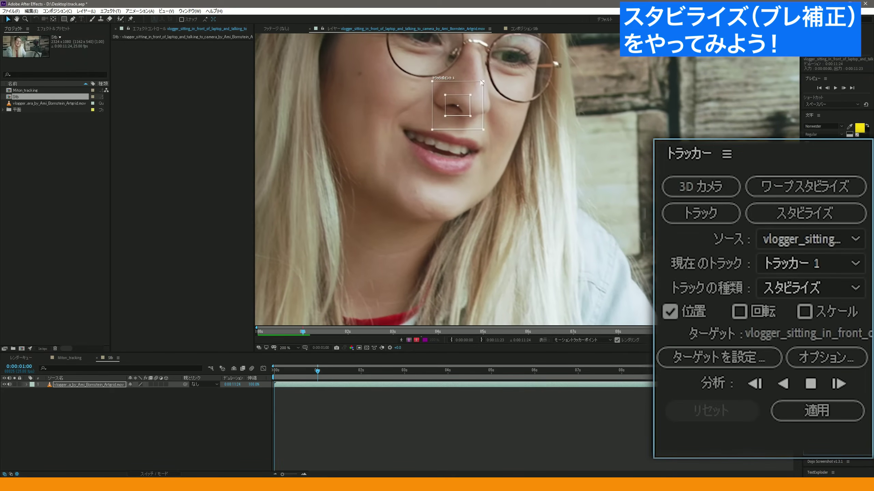
drag(318, 372, 312, 371)
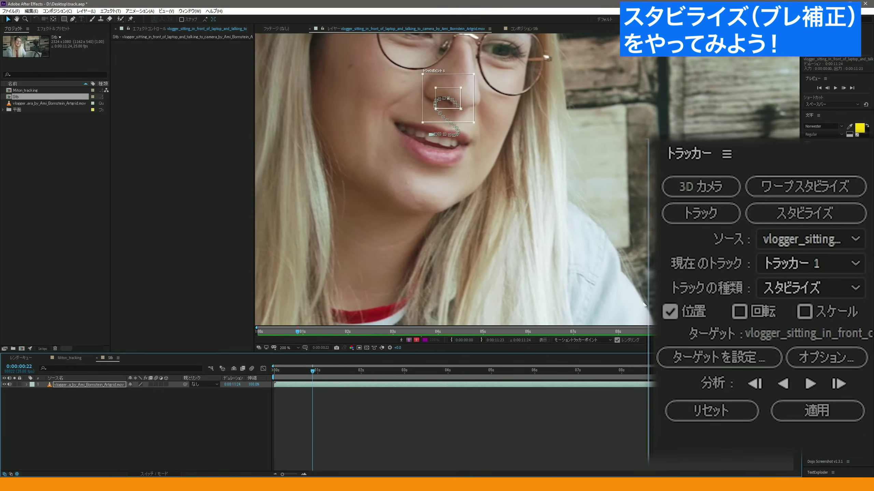
click(809, 384)
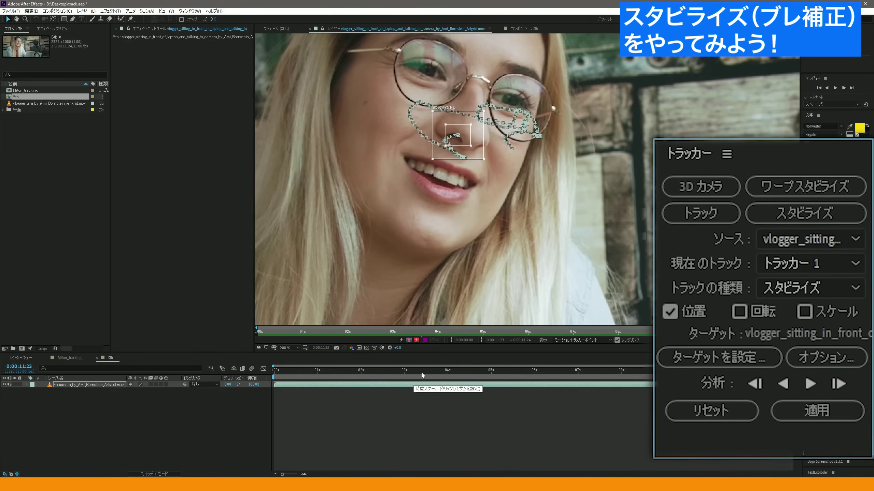
drag(288, 370, 669, 388)
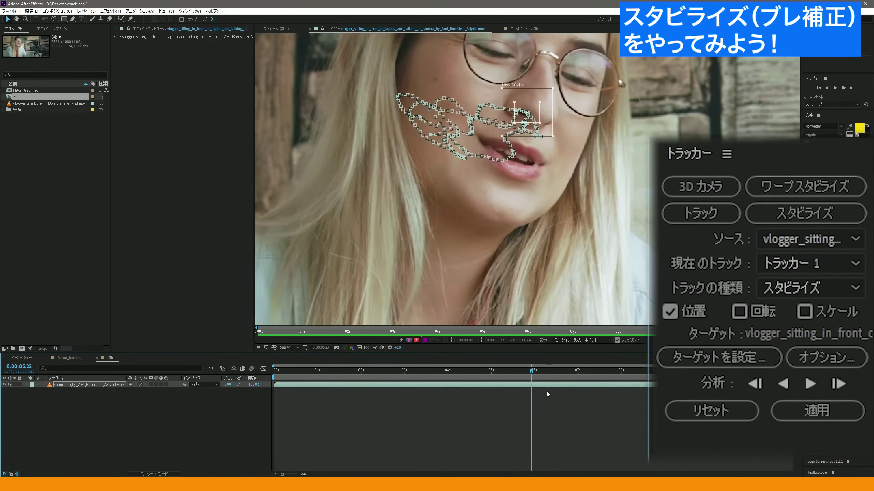
drag(670, 389, 726, 380)
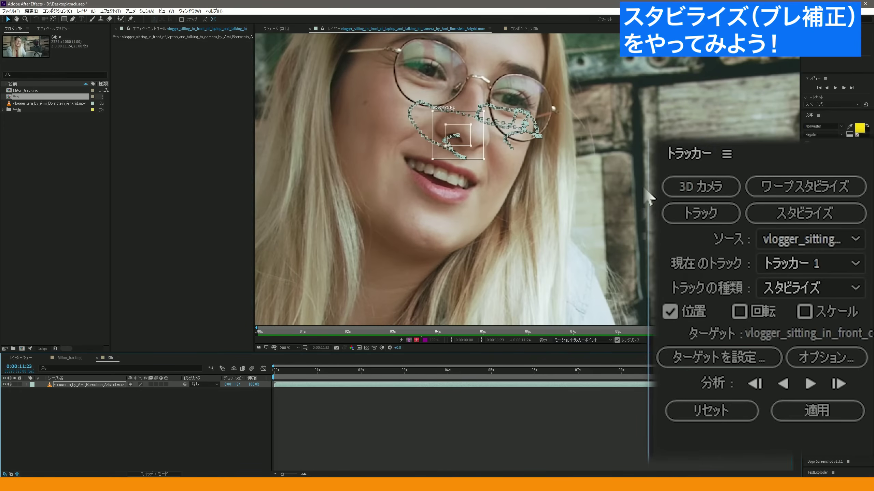
- Set the vlogger layer as the stabilization track's target layer
click(726, 360)
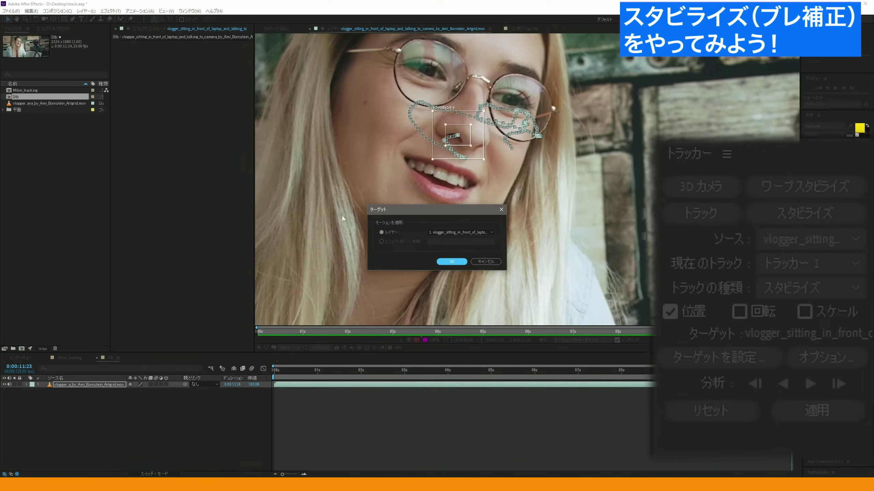
click(461, 233)
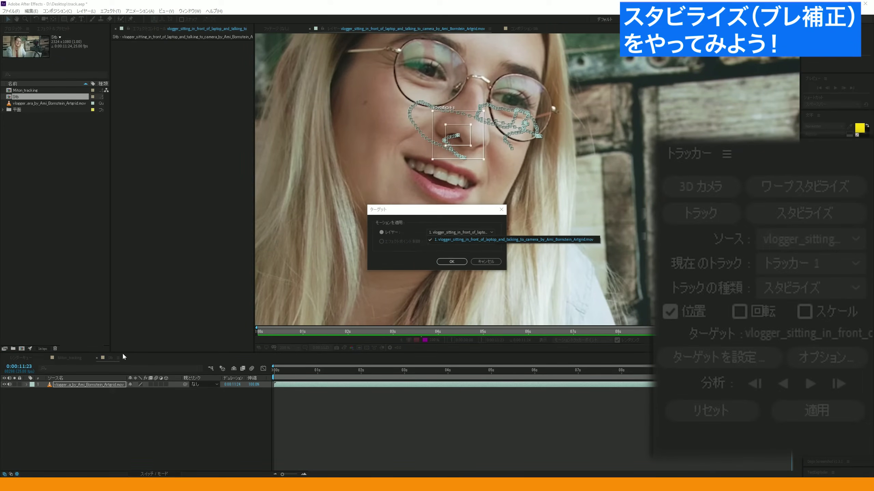
click(445, 239)
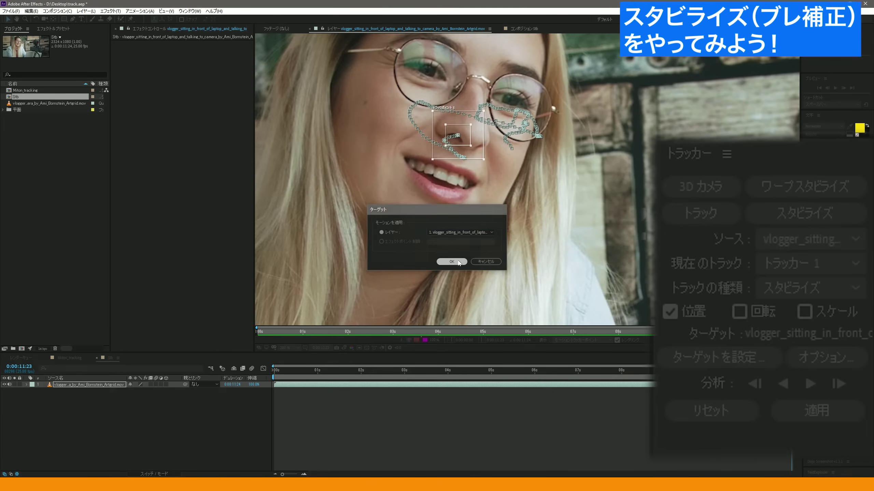
click(451, 263)
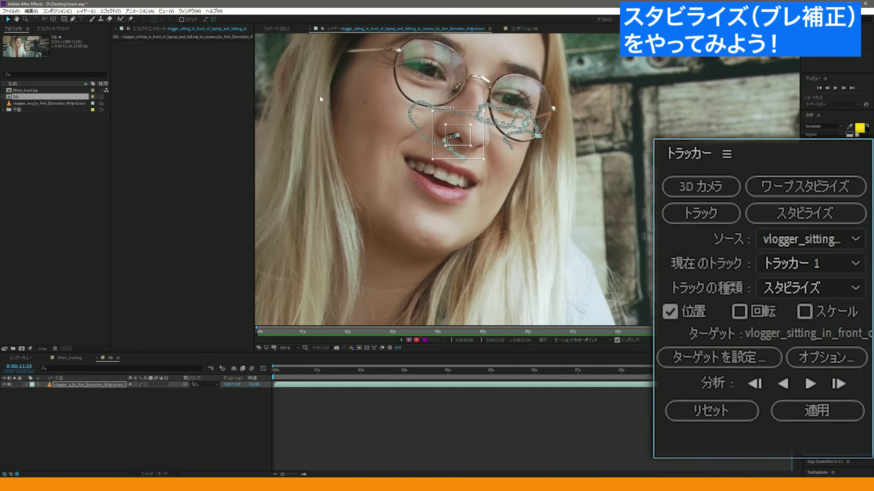
scroll(584, 175, down, 2)
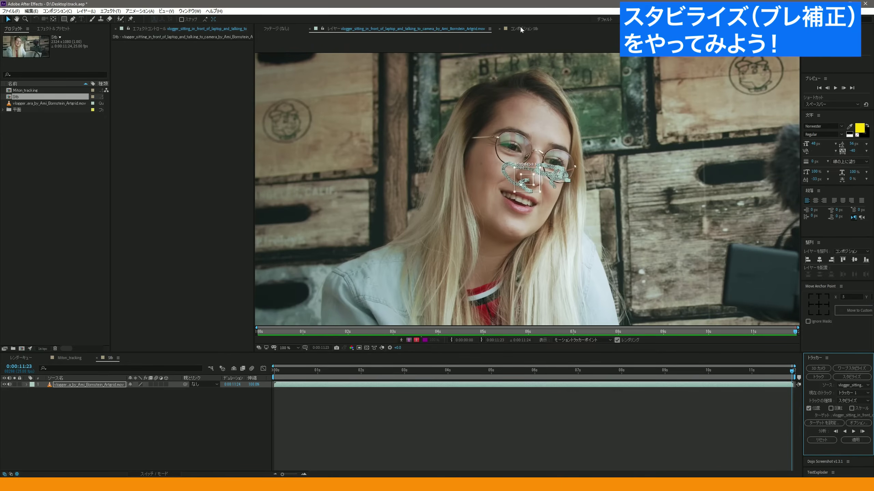
click(521, 29)
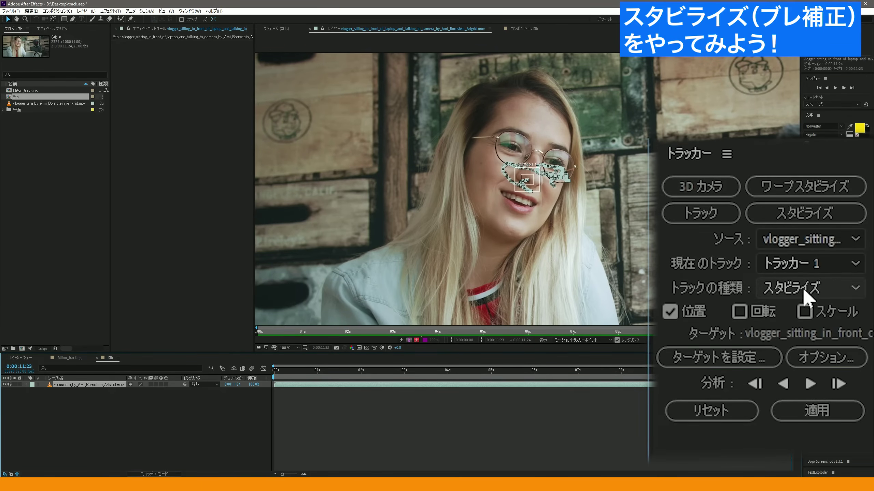
- Apply the nose track on X and Y and preview the stabilized clip in Stb
click(814, 416)
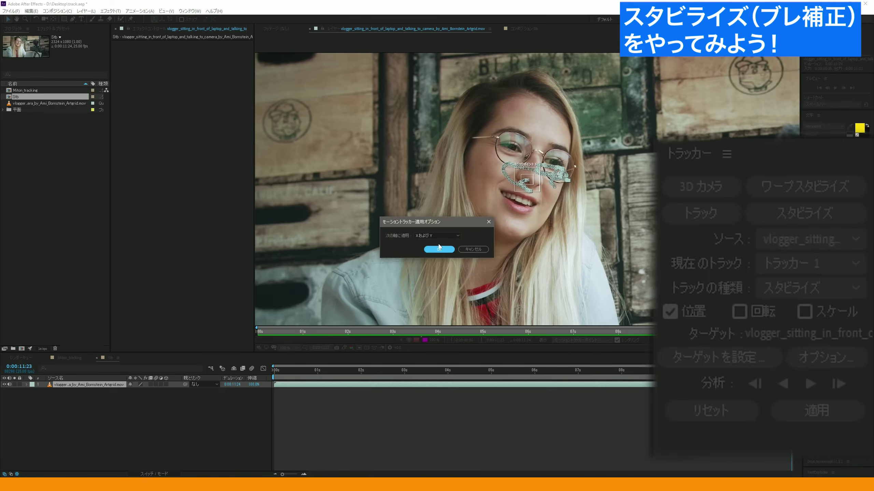
click(442, 251)
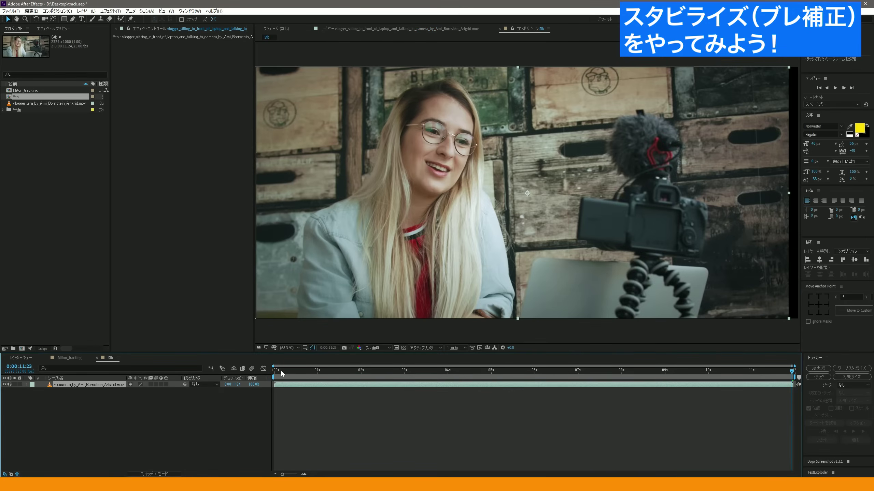
drag(281, 370, 327, 370)
key(space)
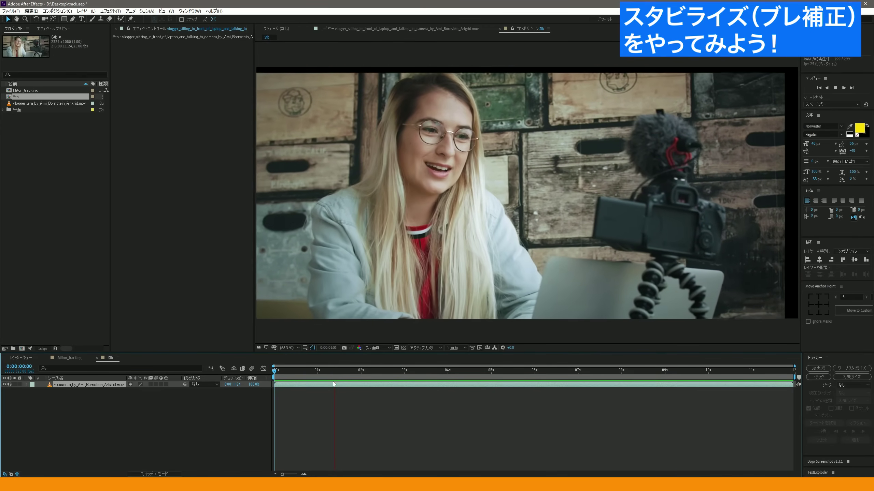
- Select the vlogger layer and duplicate it with Ctrl+D
click(181, 419)
click(430, 212)
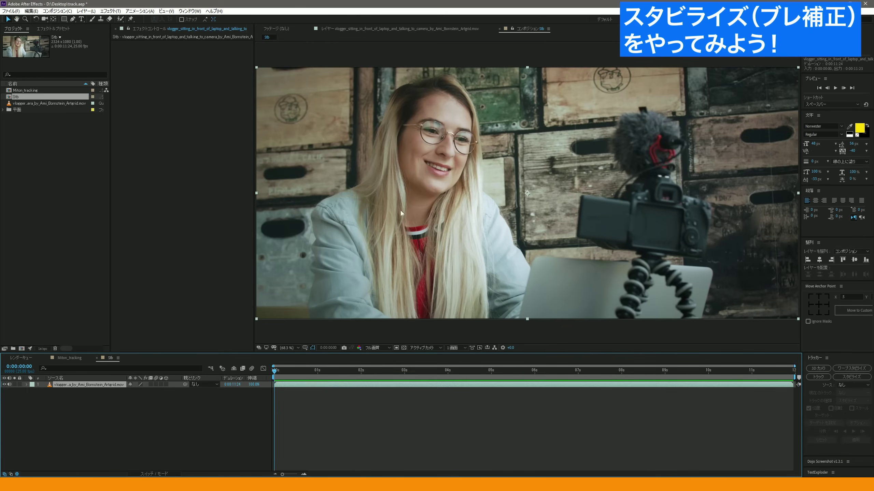
click(95, 385)
key(ctrl+d)
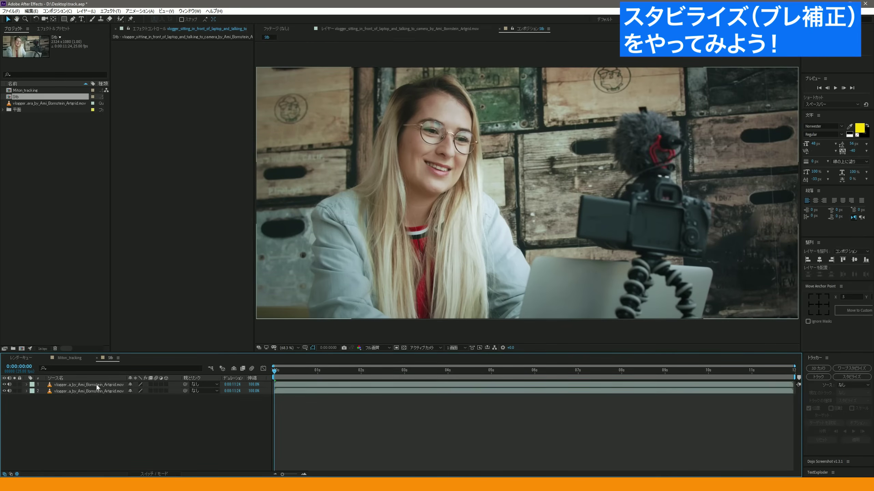
- Delete all Anchor Point keyframes from the top layer and apply Warp Stabilizer to it
key(u)
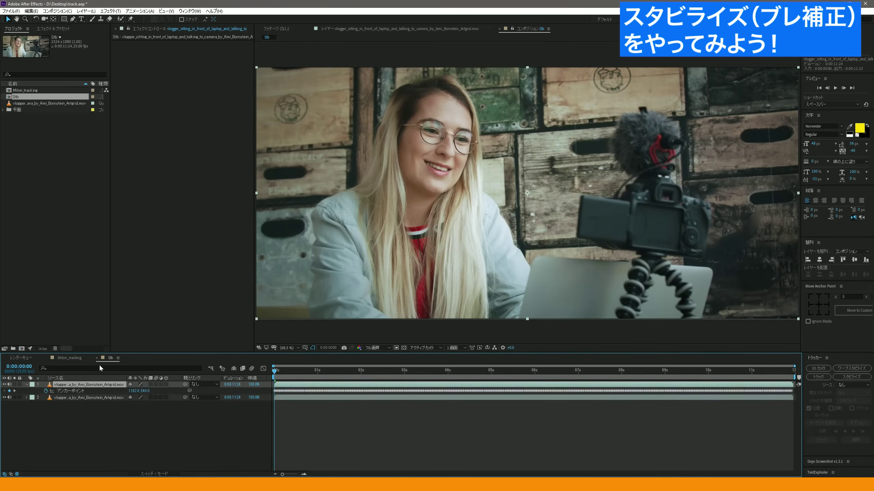
click(82, 392)
key(Delete)
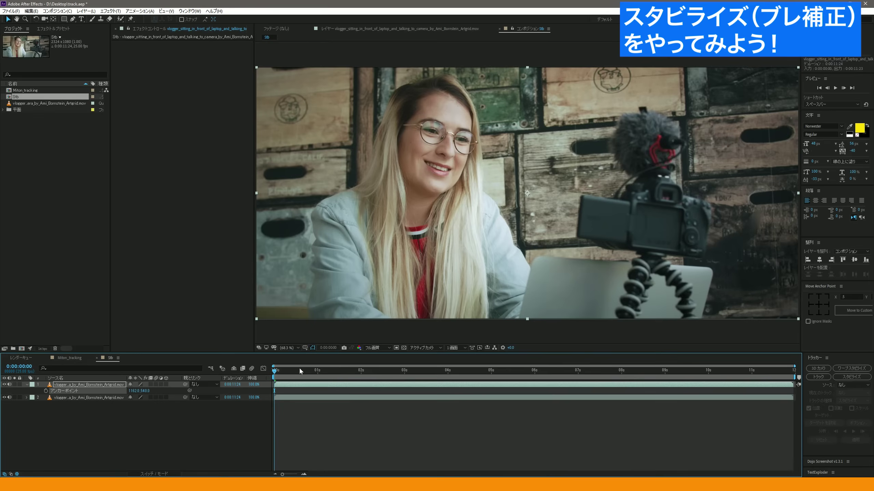
drag(301, 368, 112, 419)
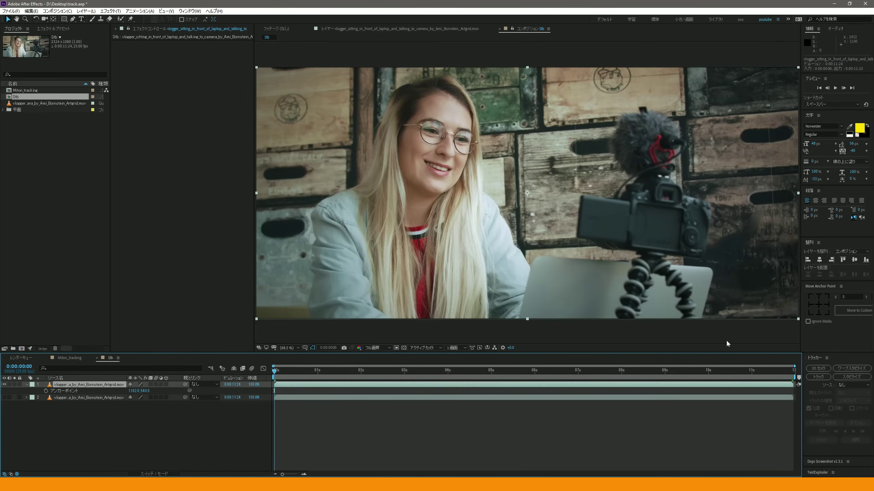
click(848, 369)
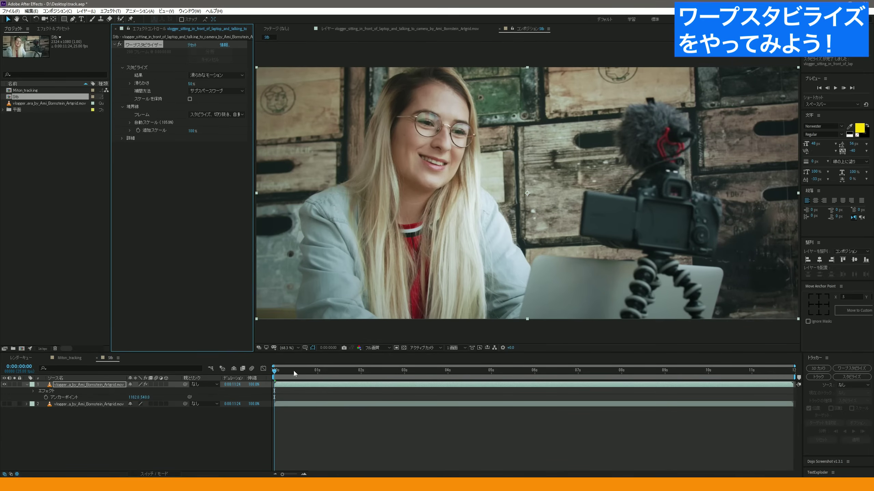
- Preview the Warp Stabilized clip, toggling the effect off and back on to compare
key(space)
key(space)
key(space)
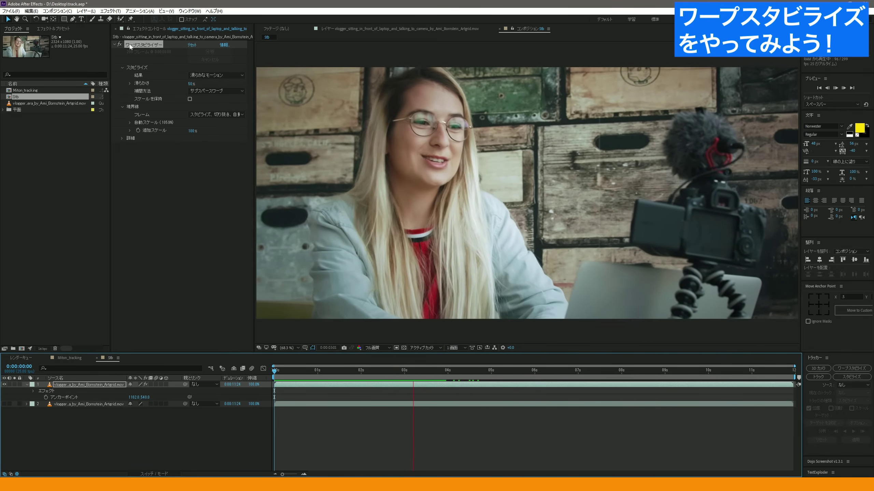
click(120, 44)
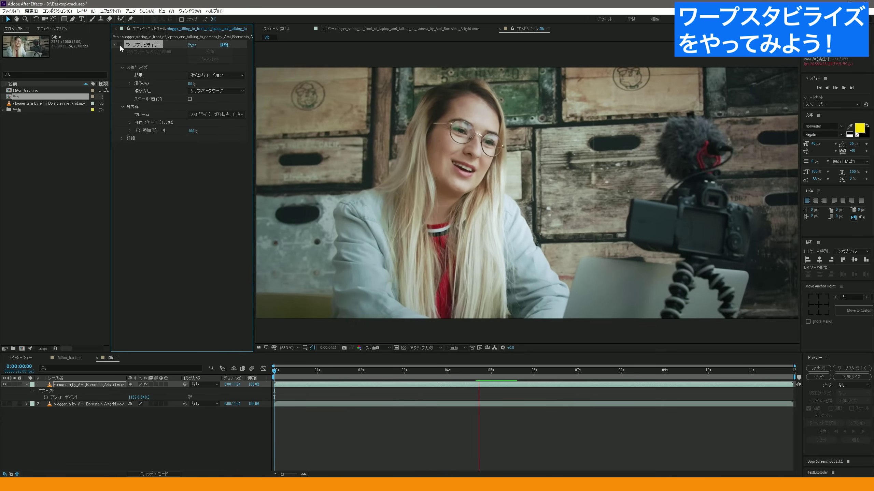
click(118, 44)
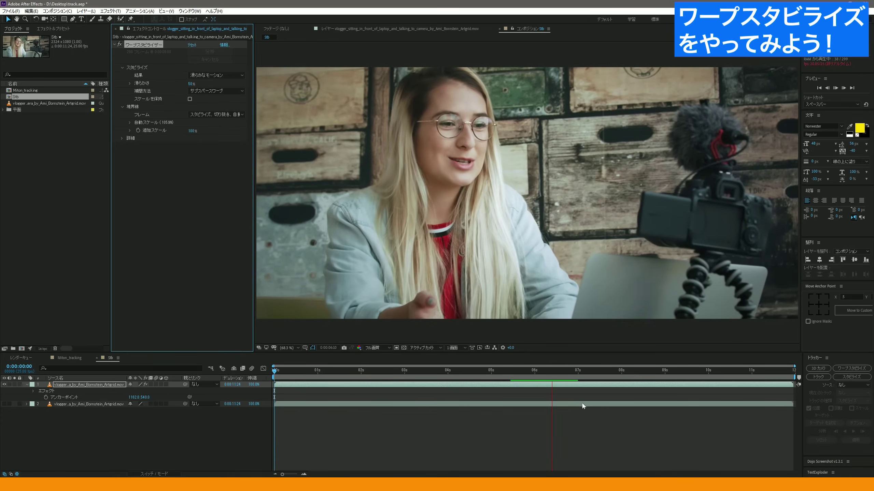
key(space)
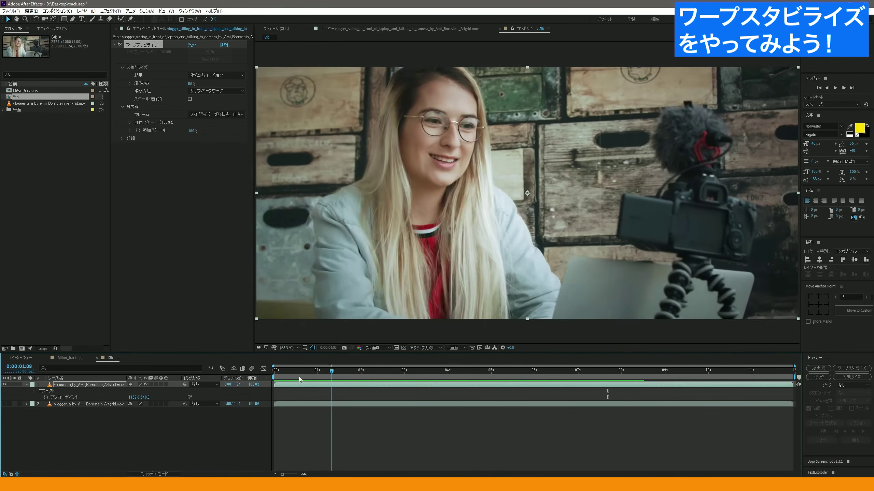
- Hide the stabilized top layer and play the original lower layer around six seconds for comparison
key(Home)
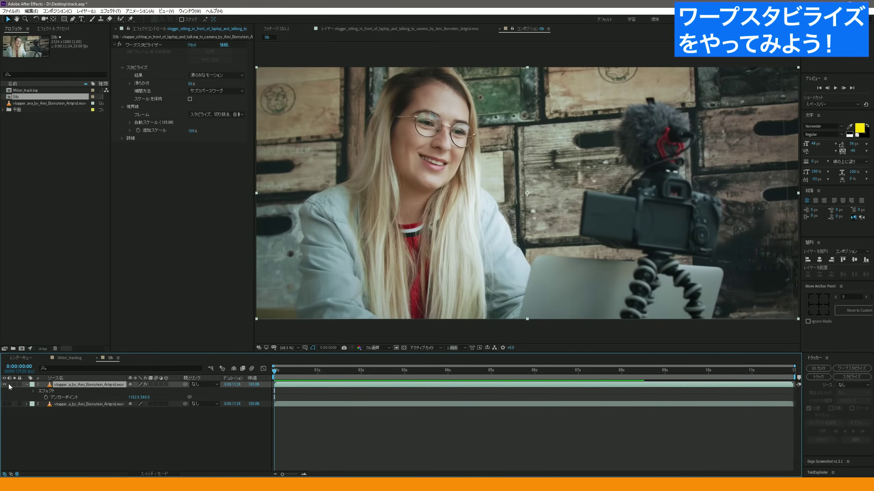
click(4, 385)
click(5, 404)
key(space)
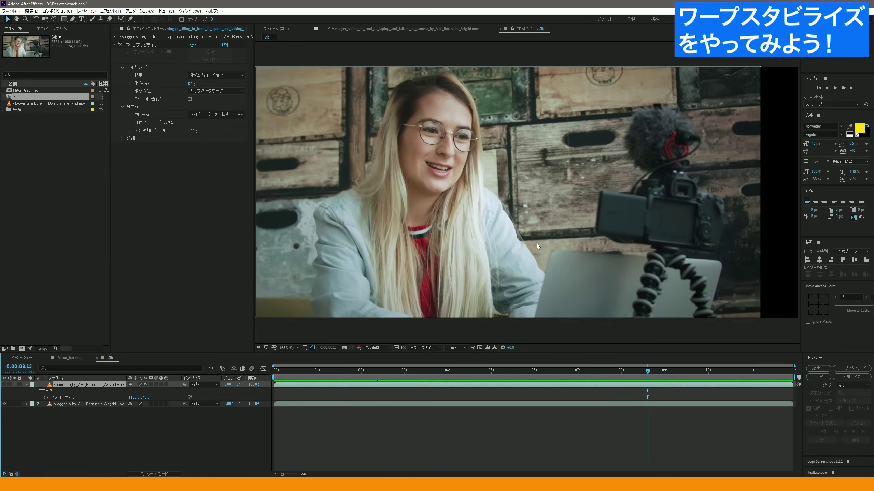
drag(597, 377, 275, 286)
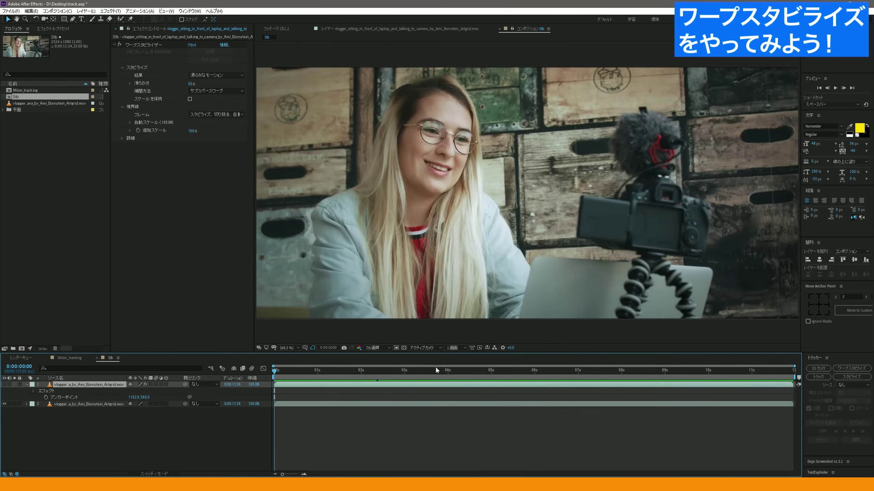
drag(438, 368, 559, 359)
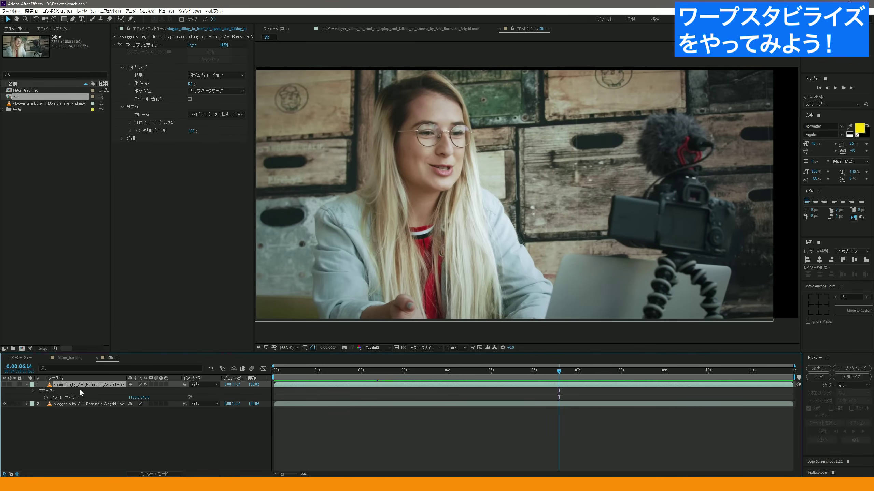
- Apply Motion Tile, found by searching モーション, to vlogger layer 2 with Mirror Edges enabled
click(84, 406)
click(53, 29)
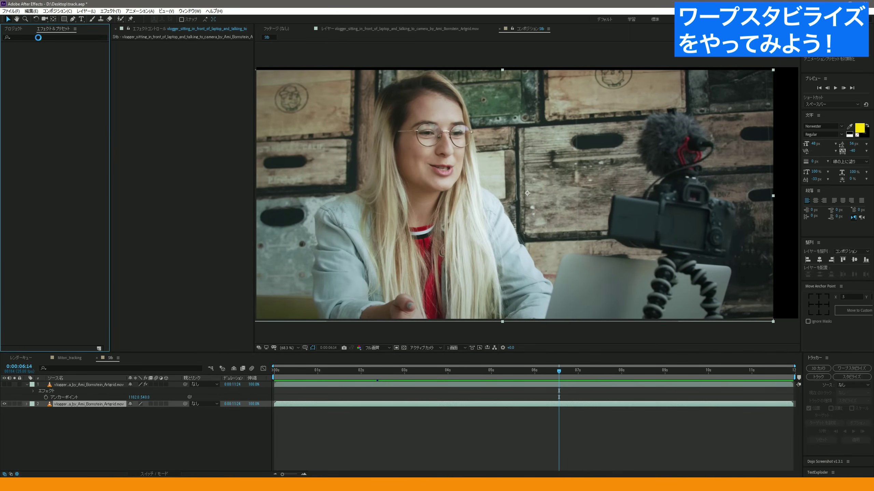
click(20, 37)
text(mo)
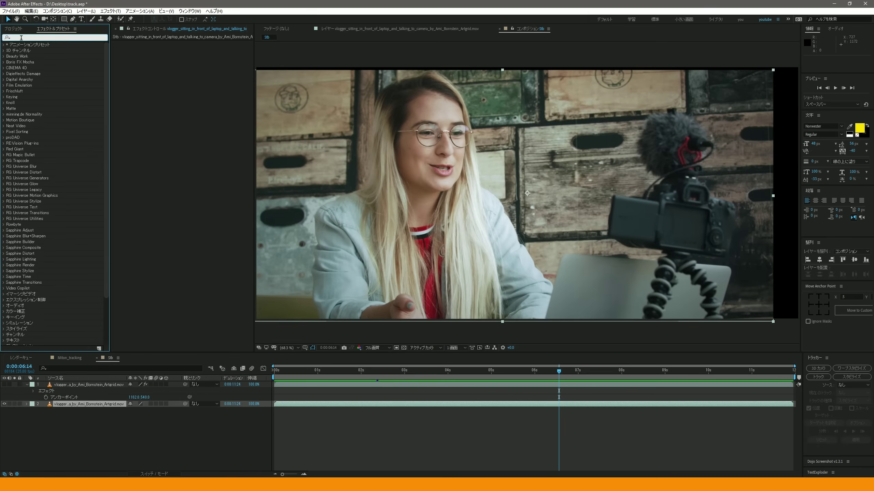
key(BackSpace)
key(BackSpace)
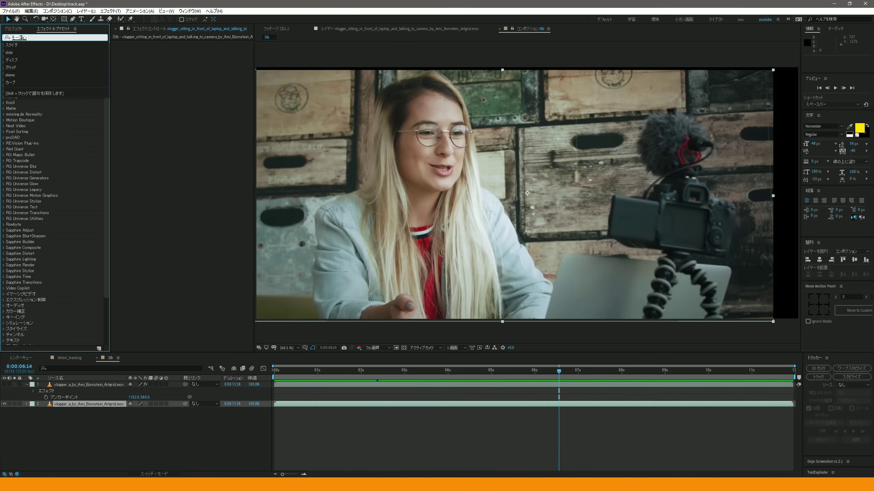
key(Return)
mouse_move(38, 52)
mouse_down()
mouse_move(224, 82)
mouse_move(193, 84)
mouse_up()
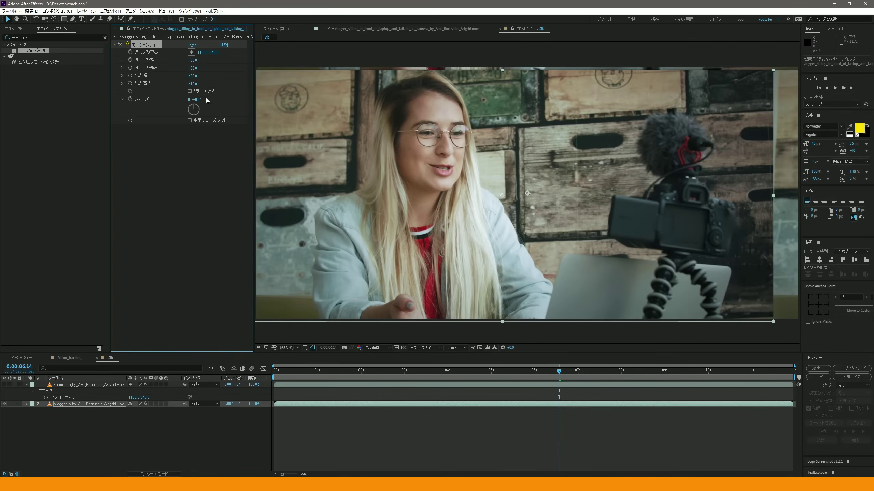
click(190, 91)
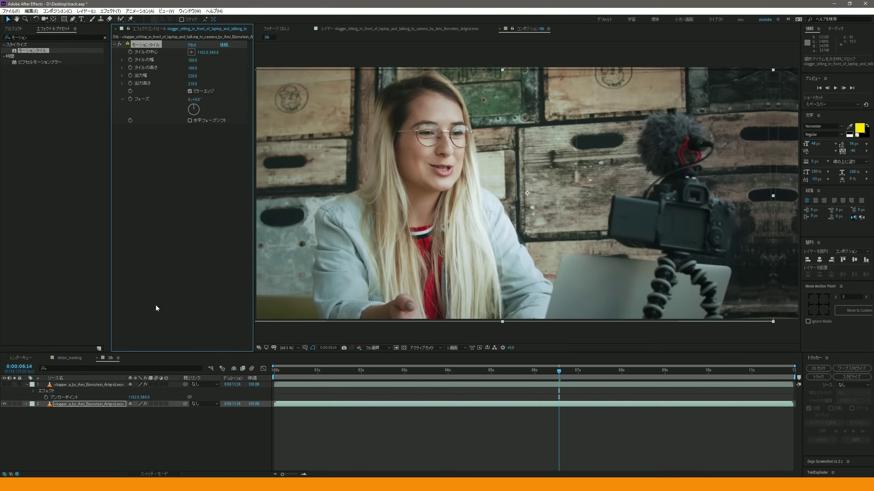
click(89, 405)
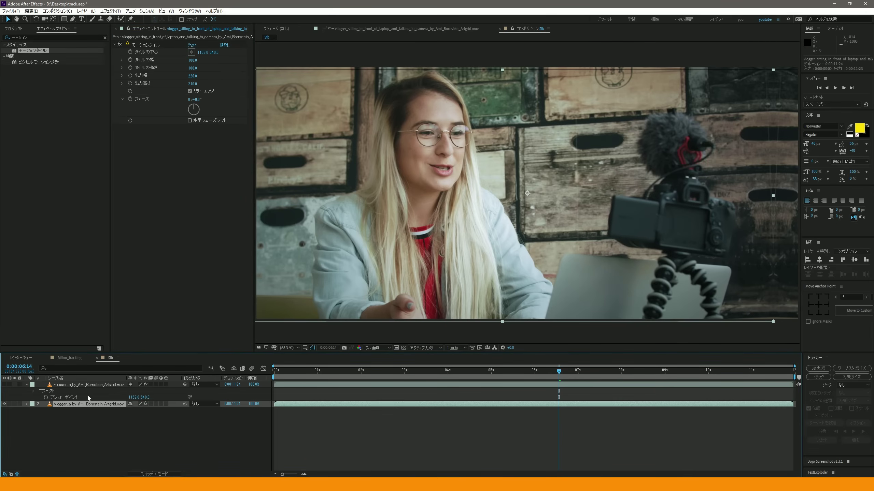
click(130, 409)
click(112, 404)
- Set the second vlogger layer's Scale to 110% and check it across the clip
text(110)
key(Return)
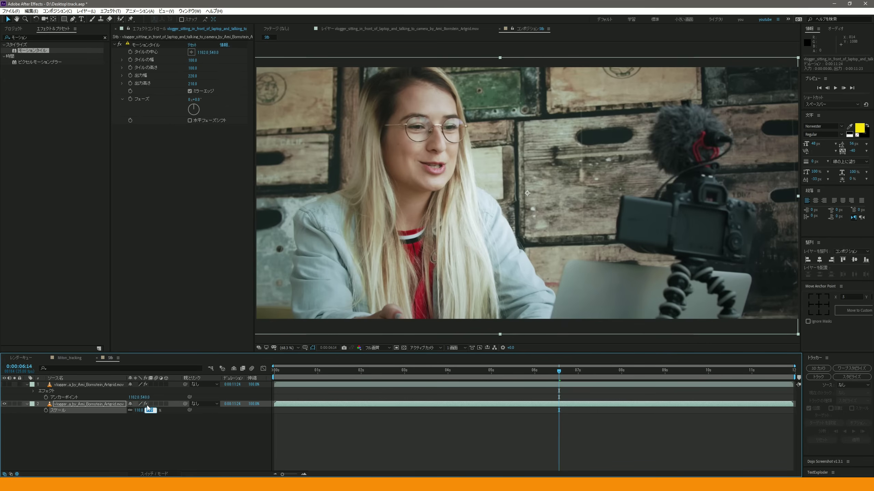
click(170, 450)
mouse_move(332, 368)
mouse_down()
mouse_move(476, 379)
mouse_move(258, 381)
mouse_up()
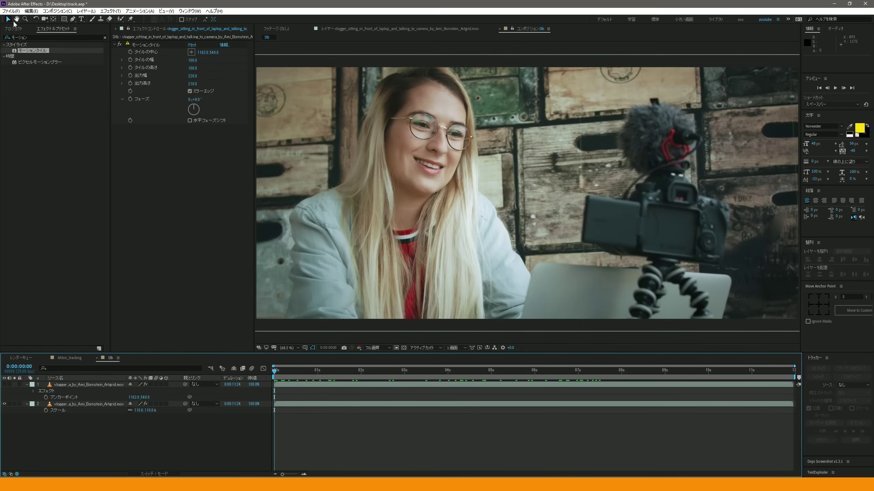
click(89, 404)
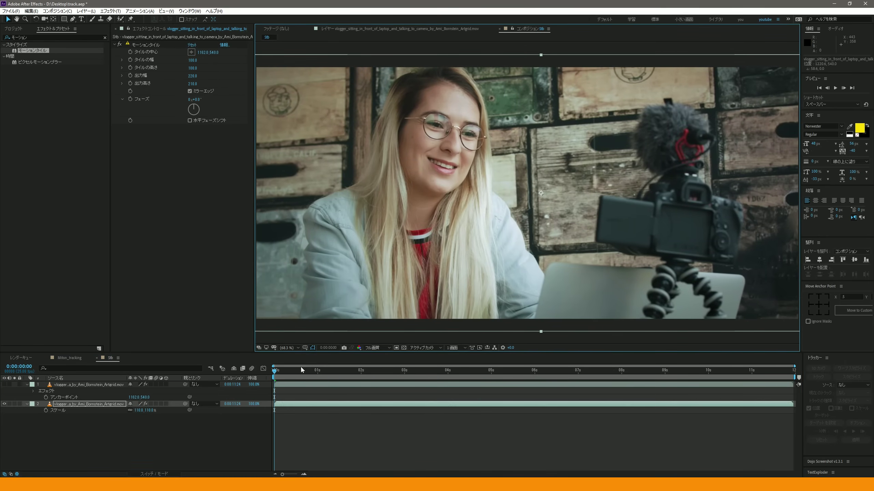
drag(303, 369, 578, 370)
key(Home)
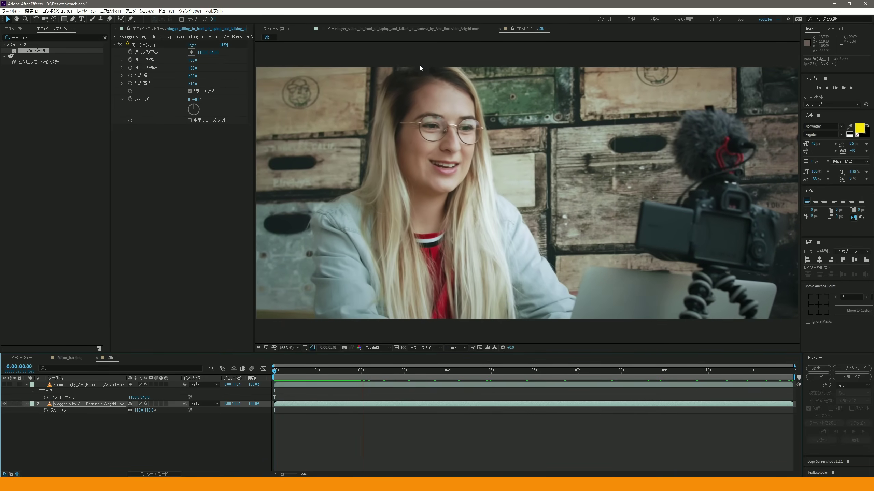
- Nudge the enlarged layer up a few pixels, preview the result, and collapse the layer properties
key(space)
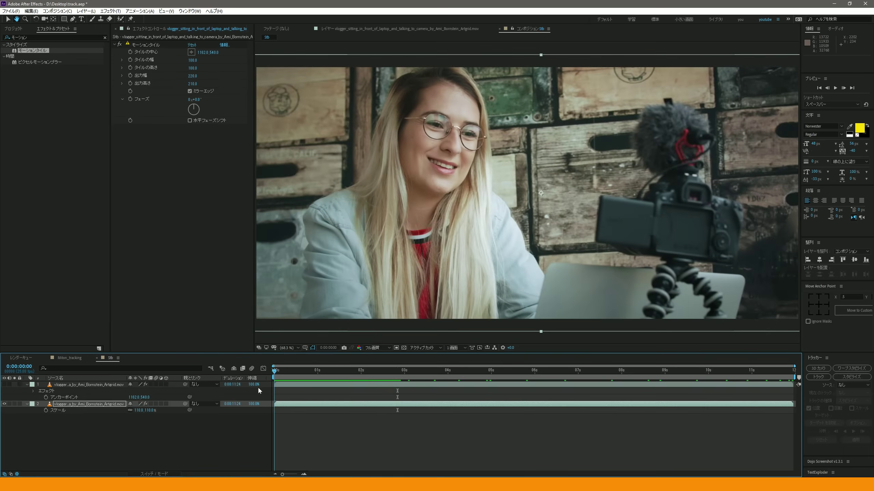
drag(493, 201, 495, 195)
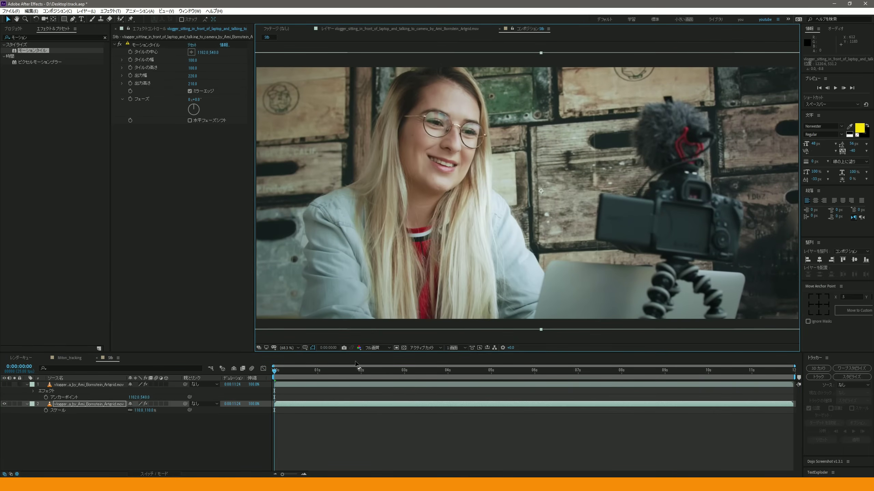
key(space)
key(space)
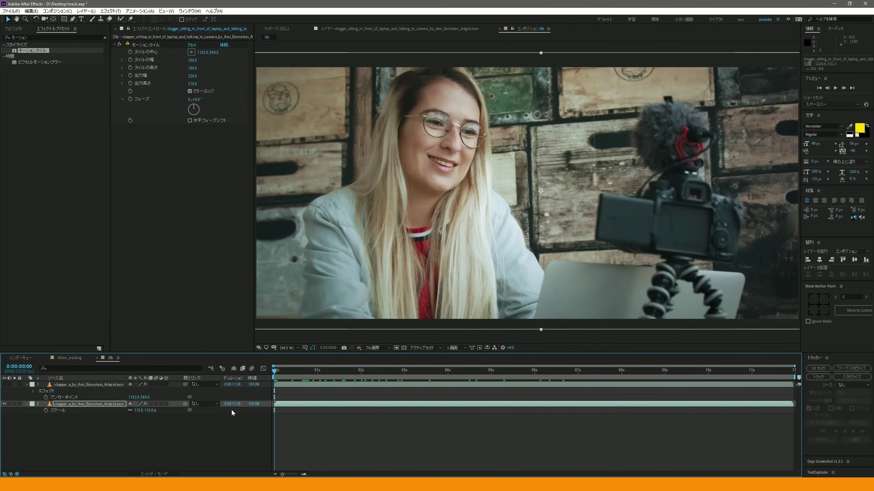
key(space)
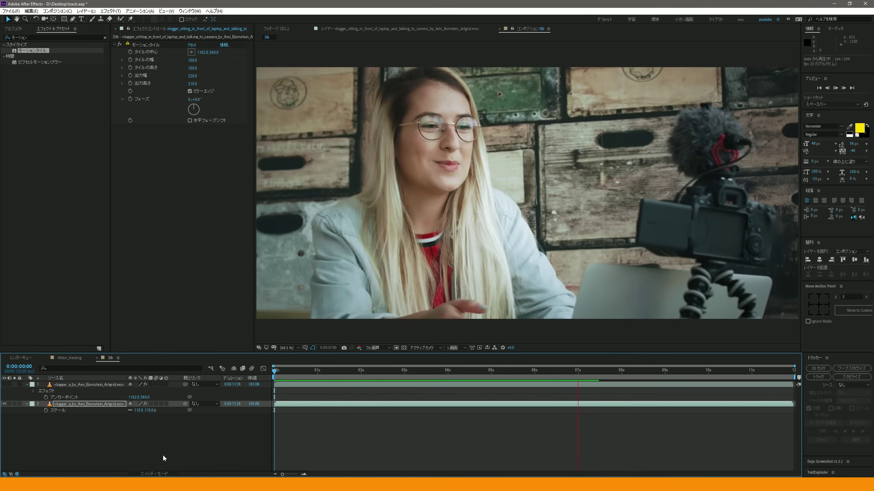
key(space)
click(187, 439)
click(27, 384)
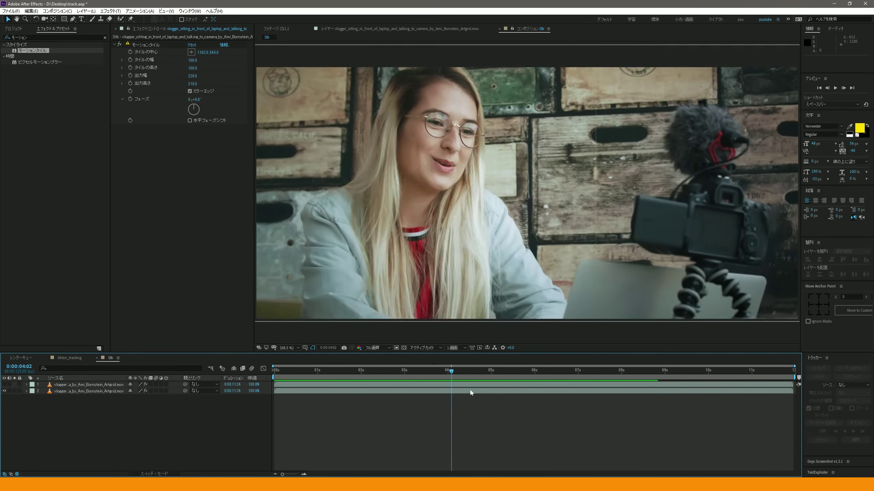
click(21, 30)
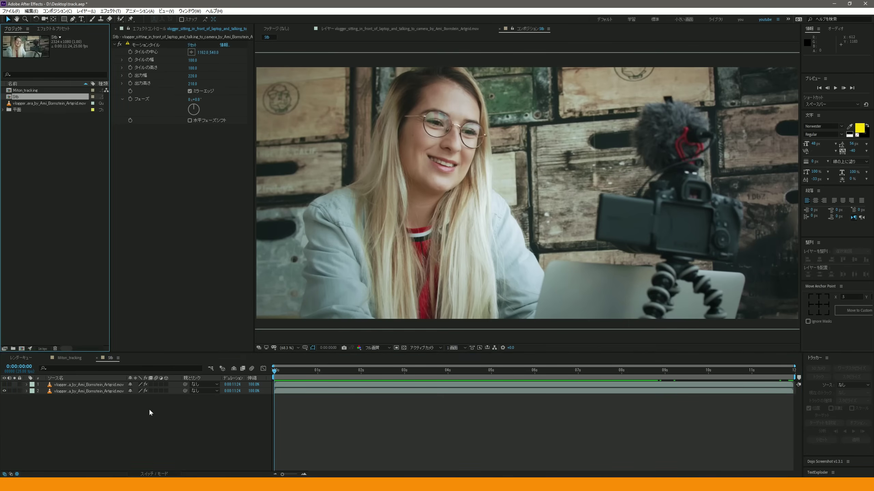
- Open Miton_tracking and preview the yellow NEW GLASSES and NEW CAMERA labels following the objects
double_click(21, 91)
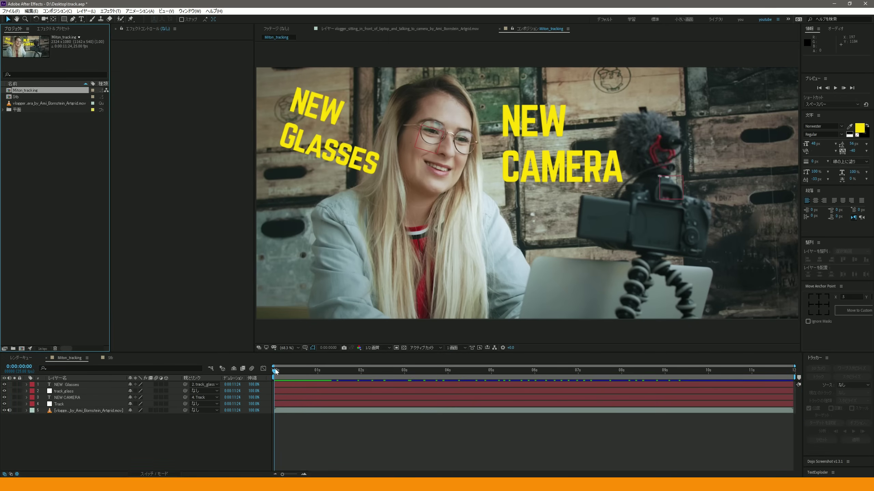
drag(275, 371, 219, 390)
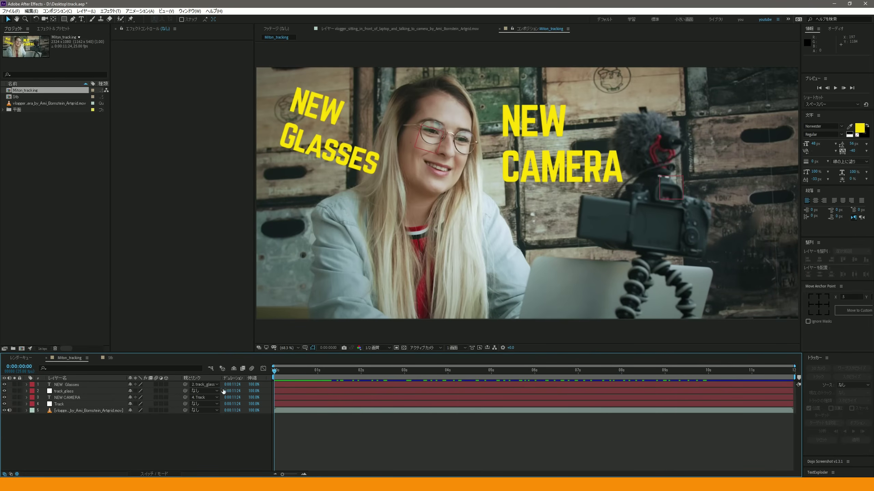
key(space)
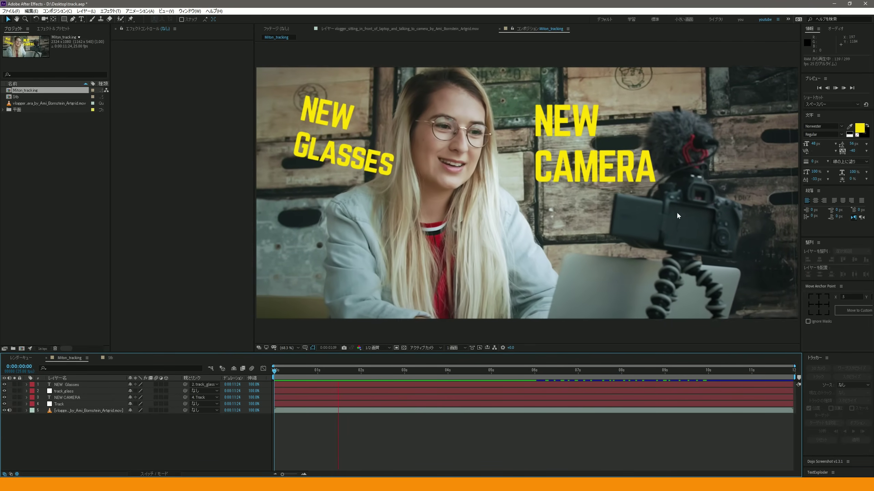